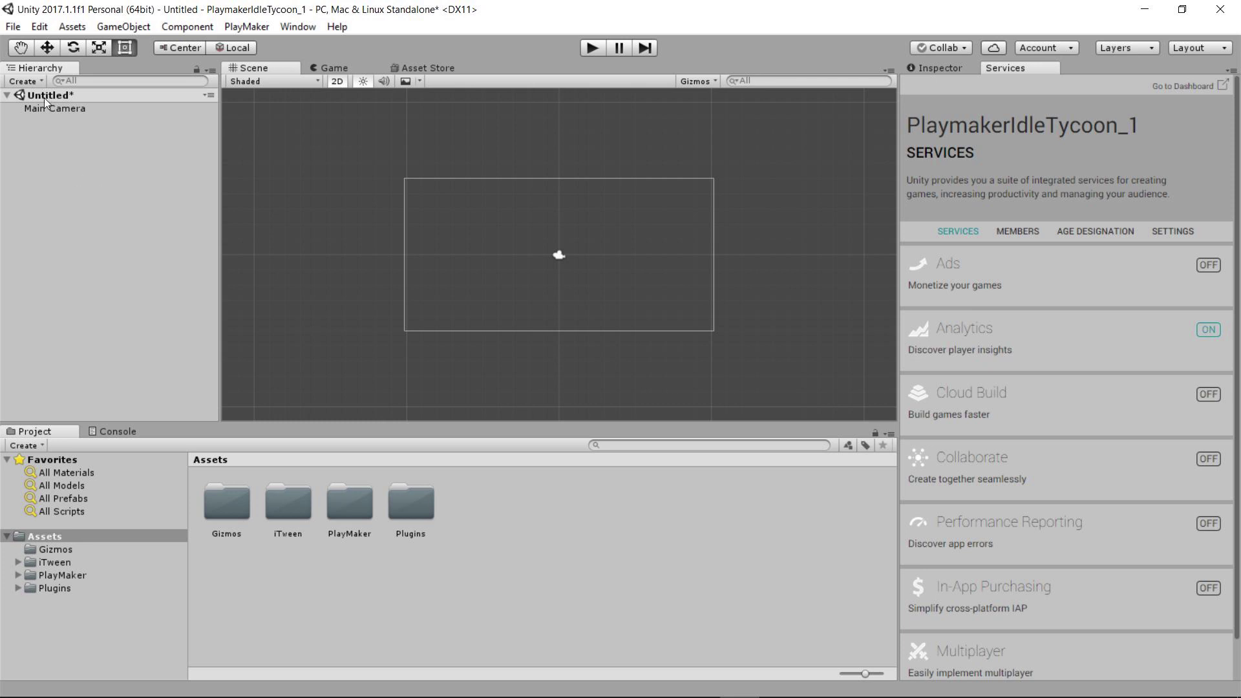
pyautogui.click(56, 110)
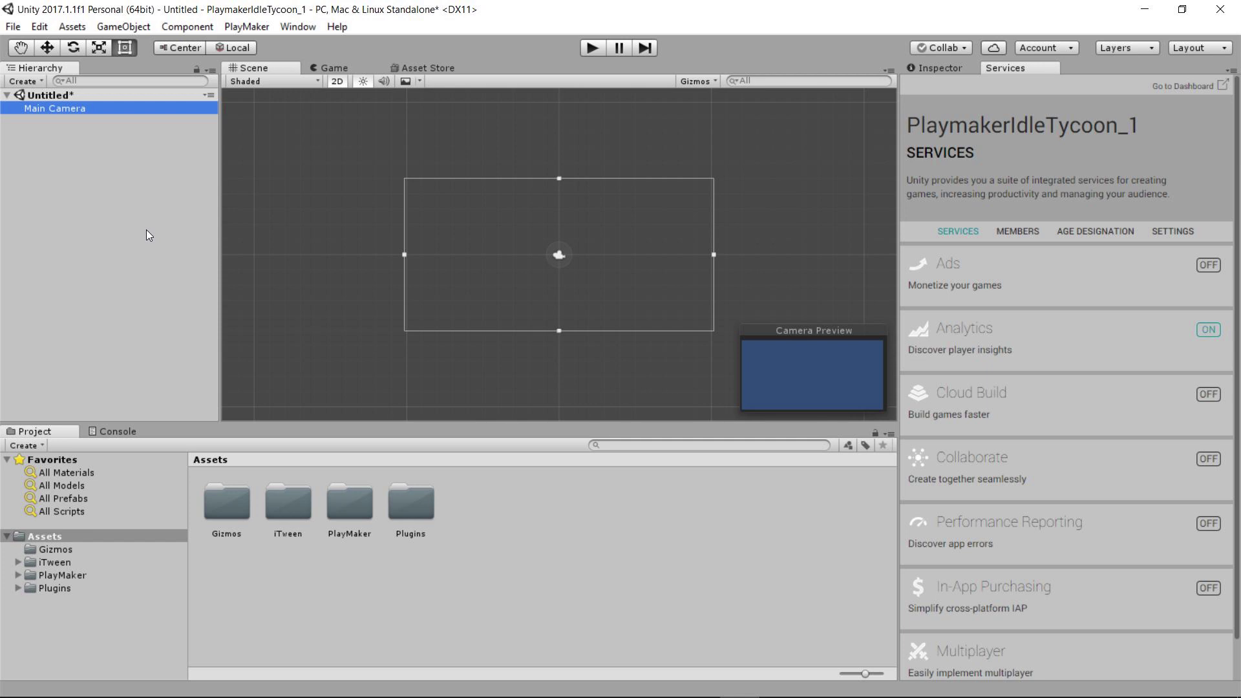
pyautogui.click(13, 26)
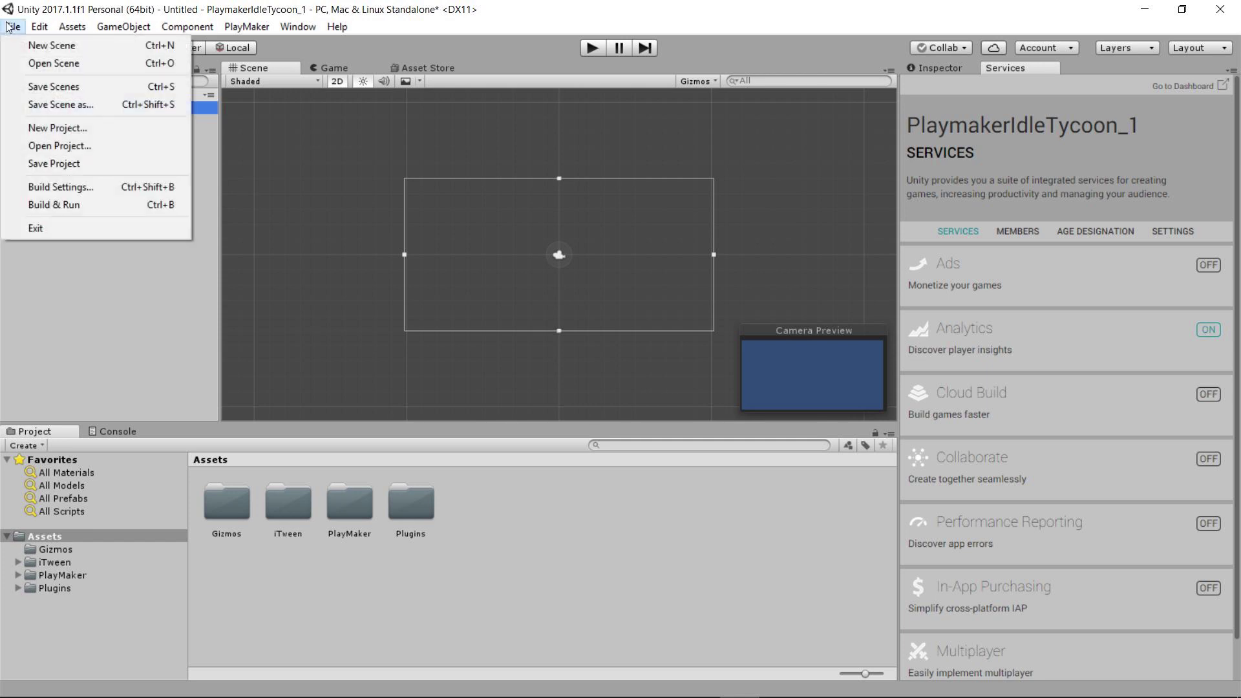
pyautogui.click(35, 141)
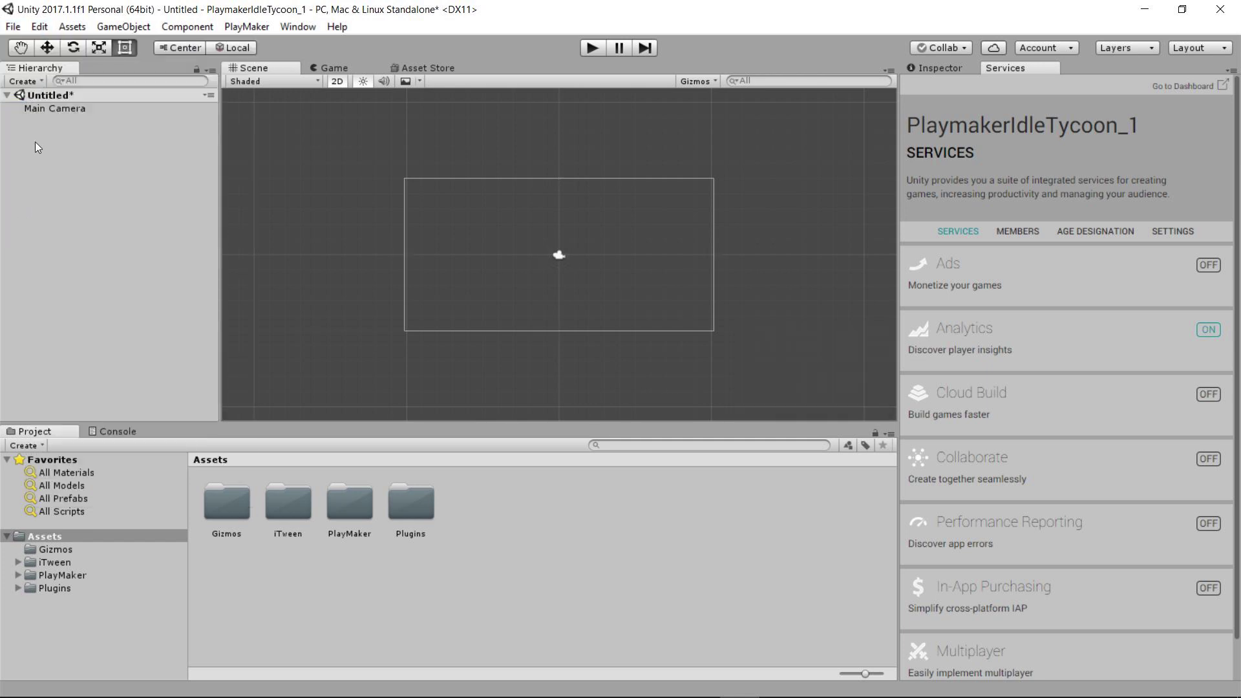
pyautogui.click(54, 108)
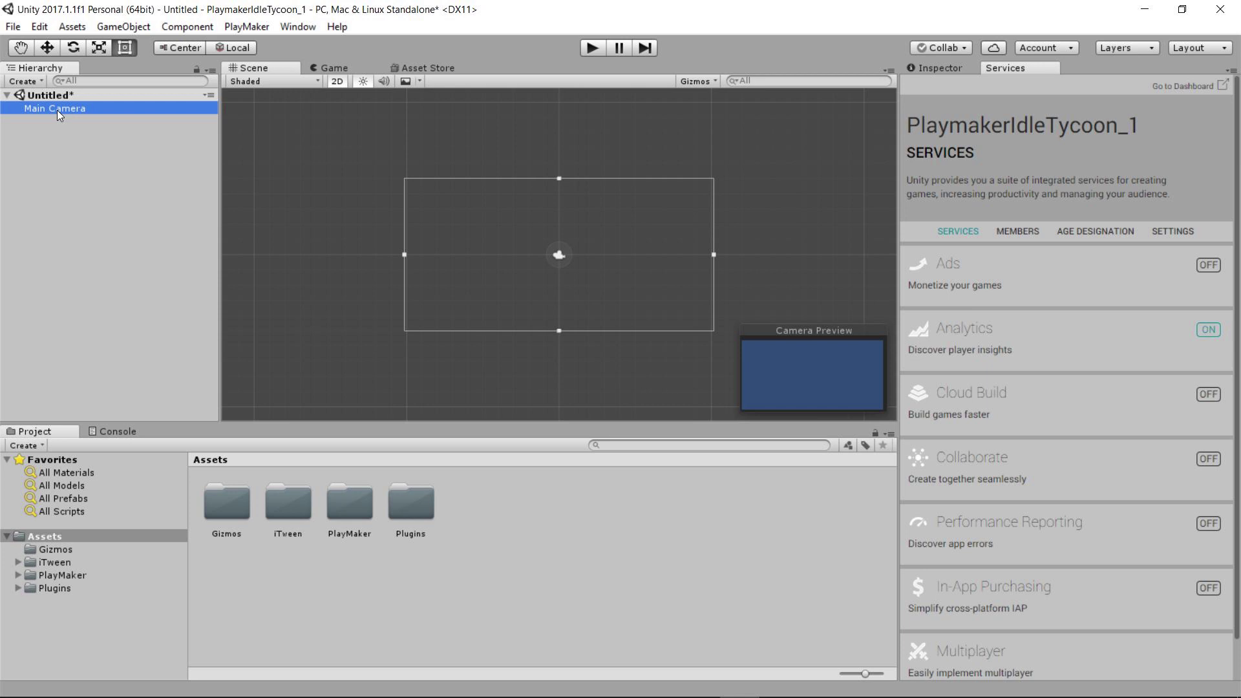
pyautogui.click(49, 97)
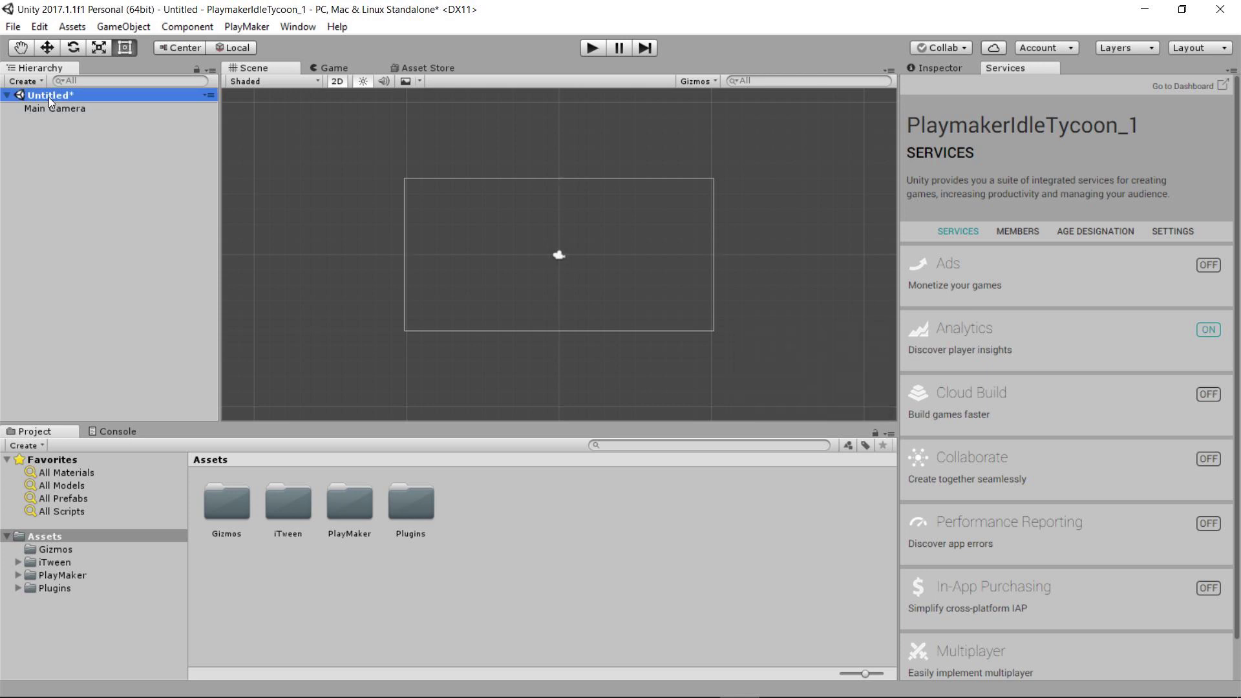
pyautogui.rightClick(48, 97)
# Step: Add a UI Panel to the scene
pyautogui.click(37, 106)
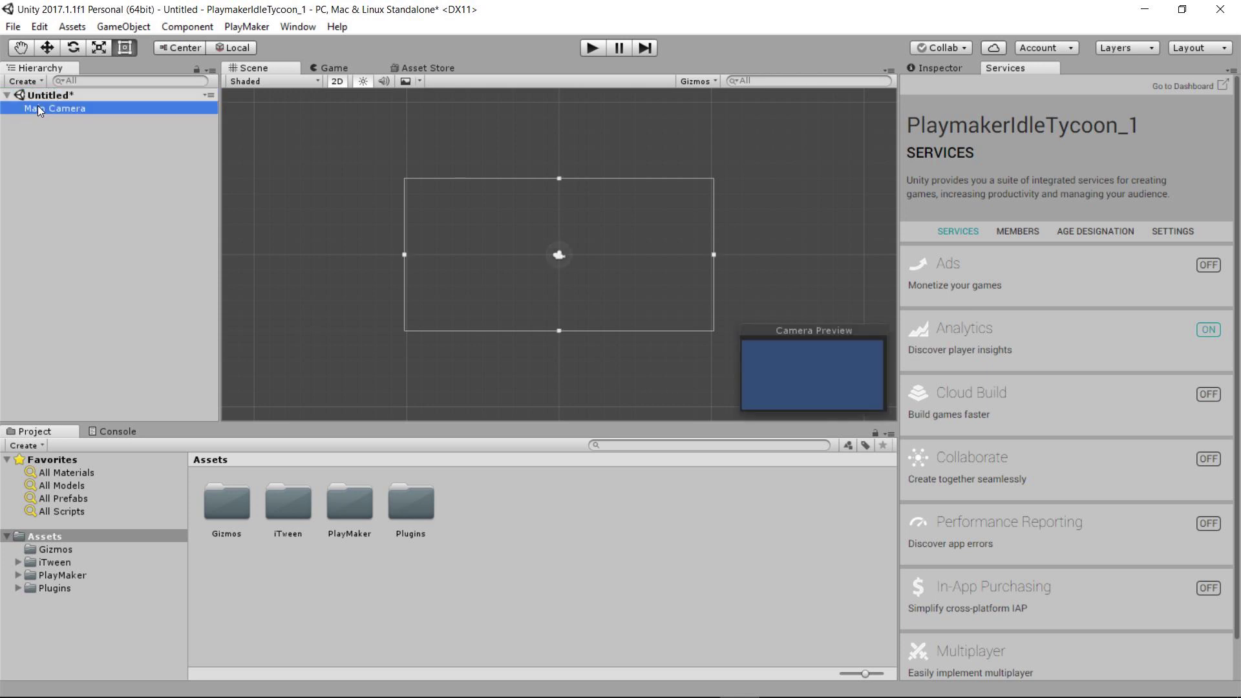
pyautogui.rightClick(37, 106)
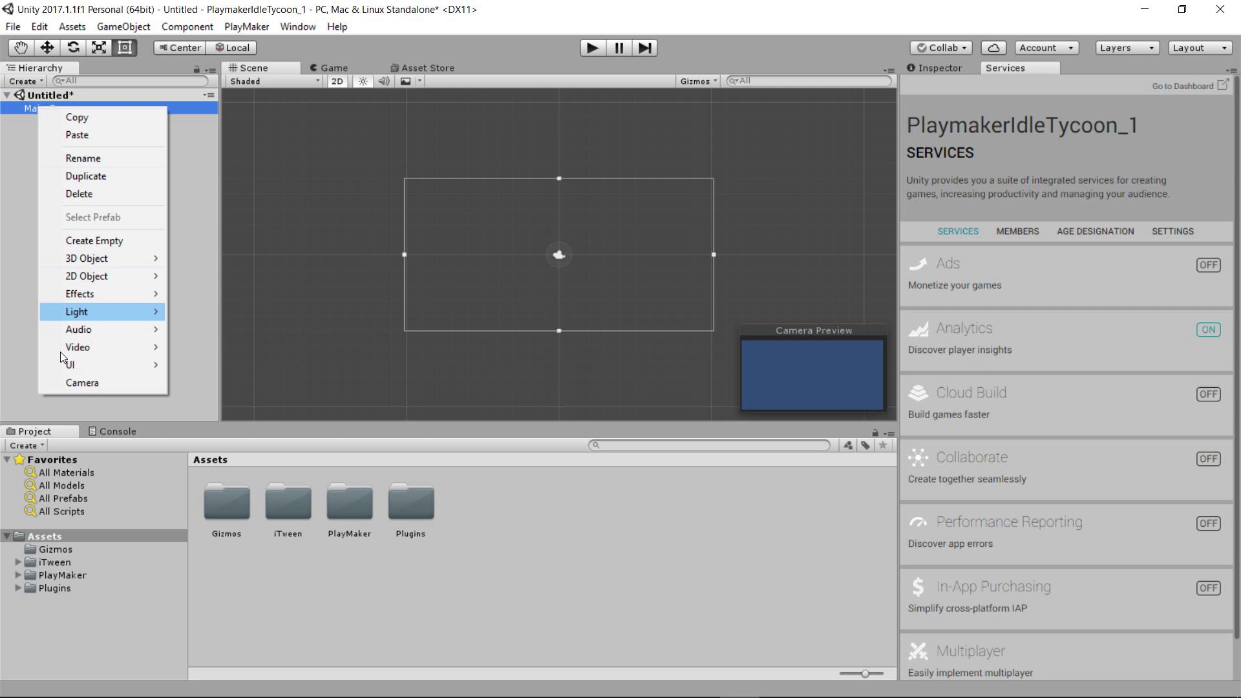
pyautogui.moveTo(71, 368)
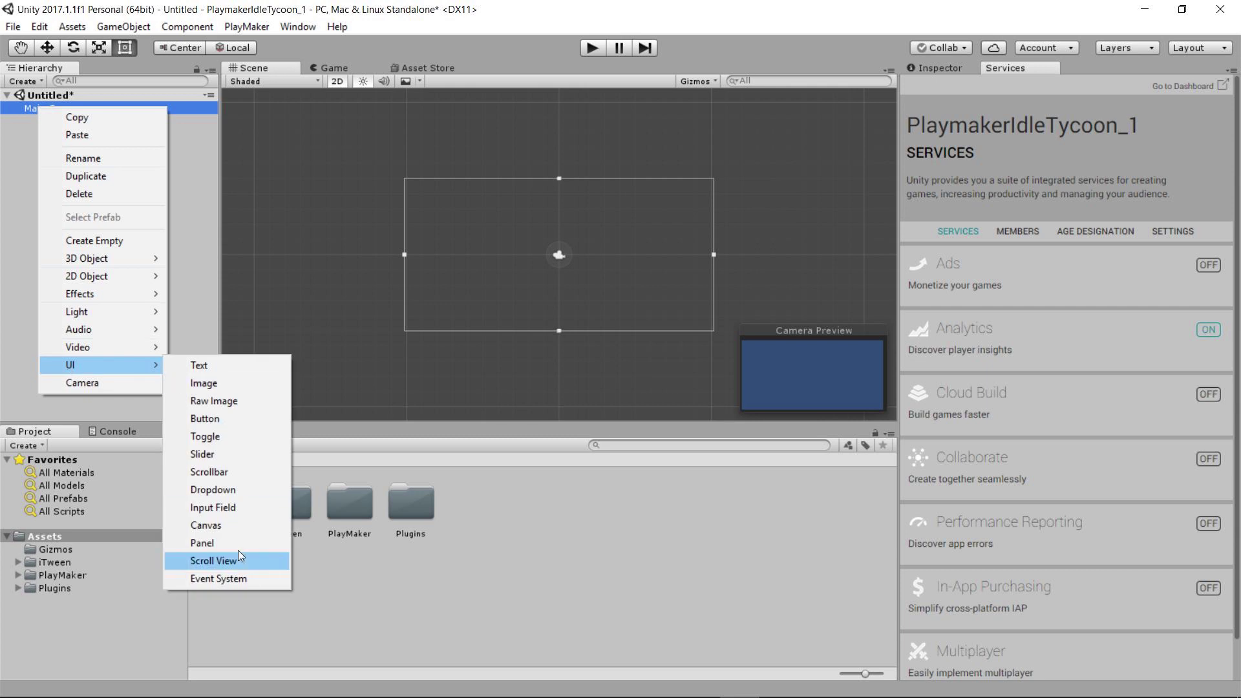
pyautogui.click(203, 543)
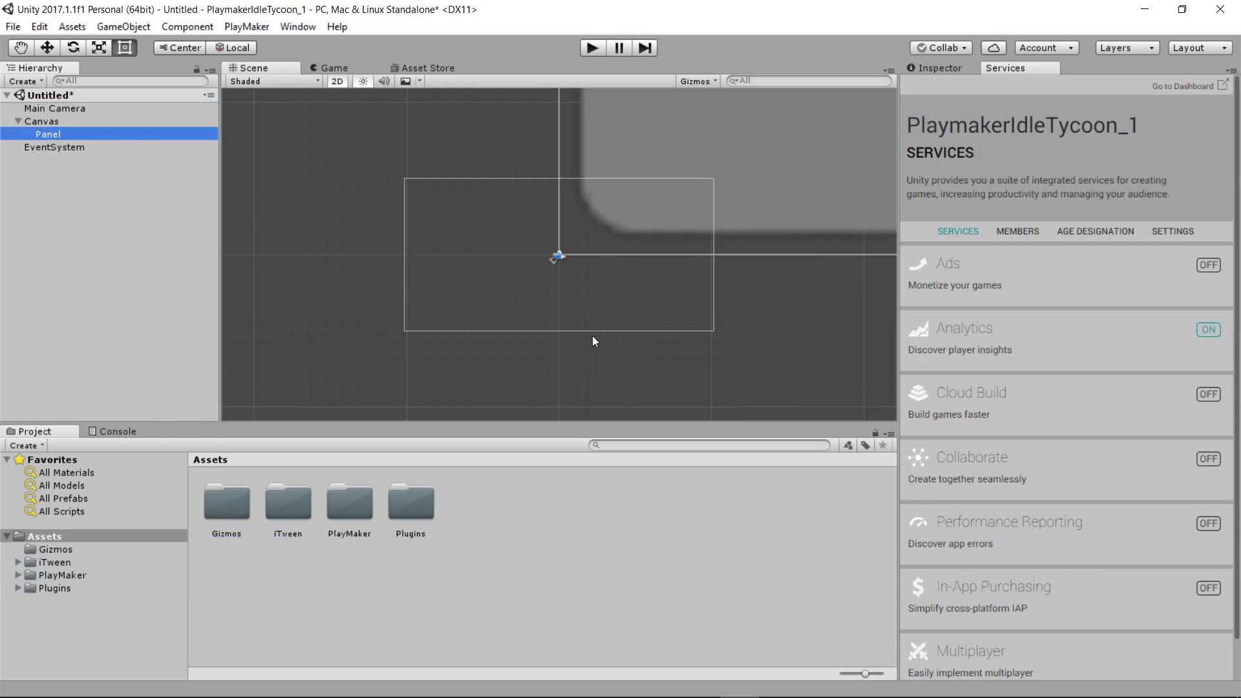
# Step: Frame the whole panel in the Scene view and briefly run the game to preview it
pyautogui.press('f')
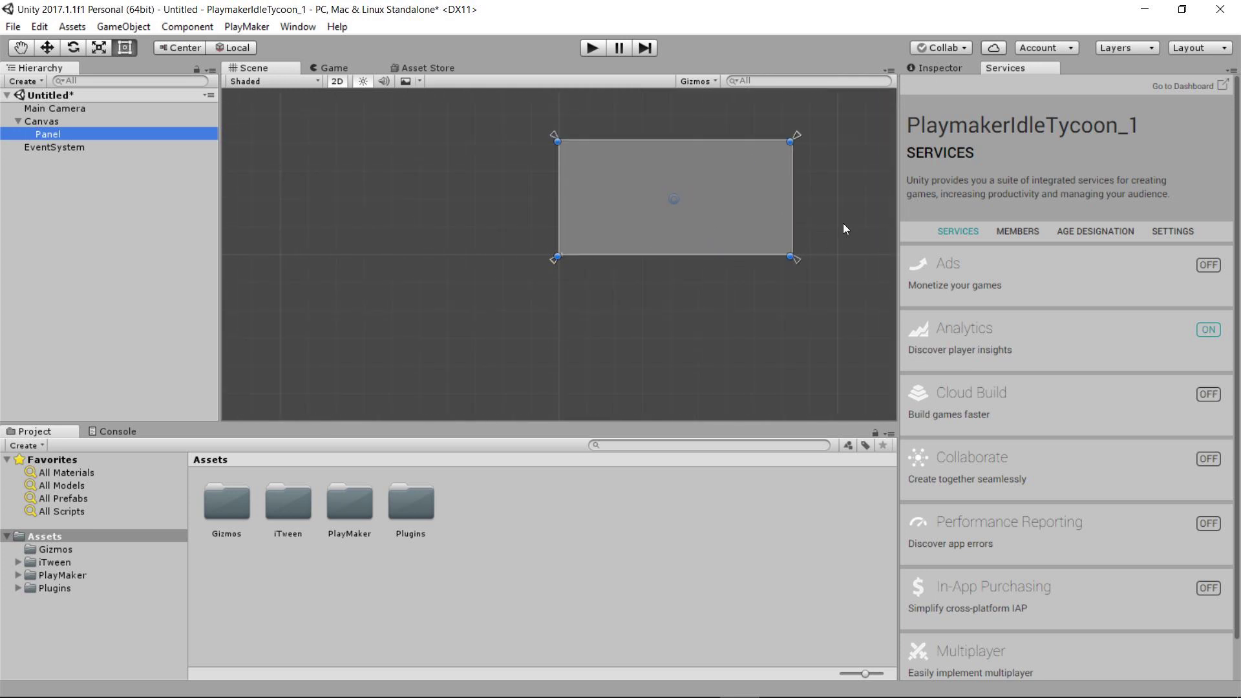
pyautogui.moveTo(843, 228)
pyautogui.mouseDown(button='middle')
pyautogui.moveTo(820, 231)
pyautogui.moveTo(835, 224)
pyautogui.mouseUp(button='middle')
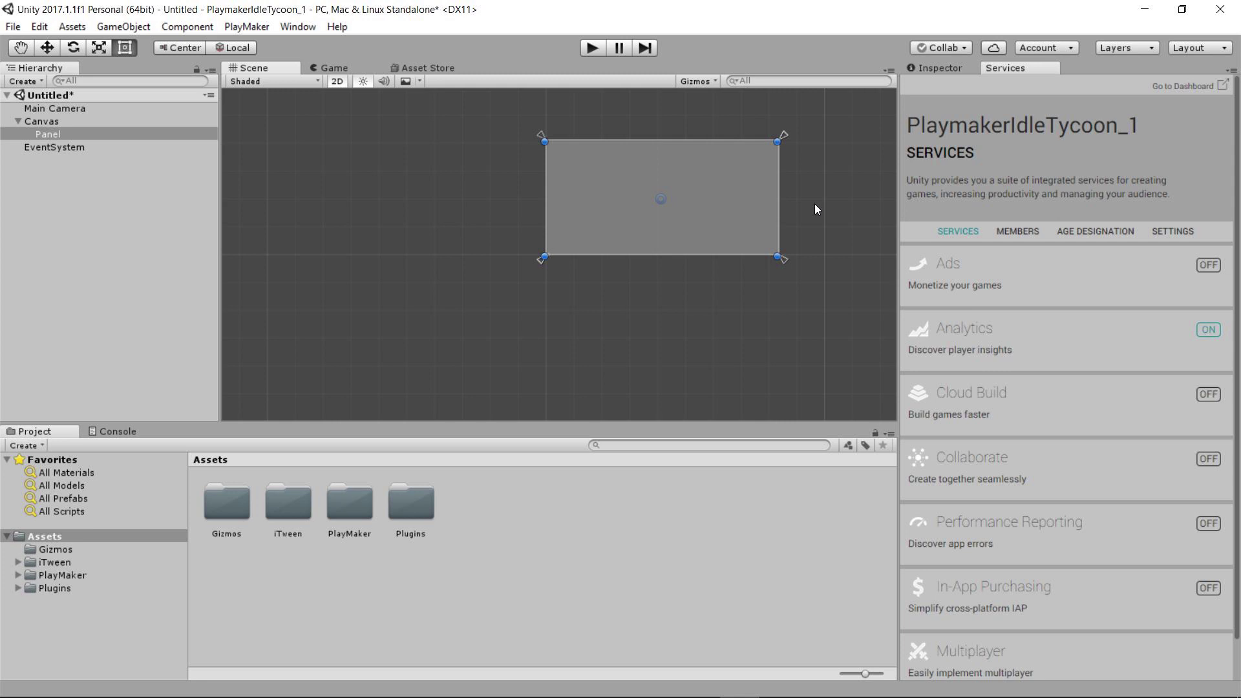
pyautogui.press('q')
pyautogui.moveTo(815, 209); pyautogui.dragTo(748, 230)
pyautogui.press('t')
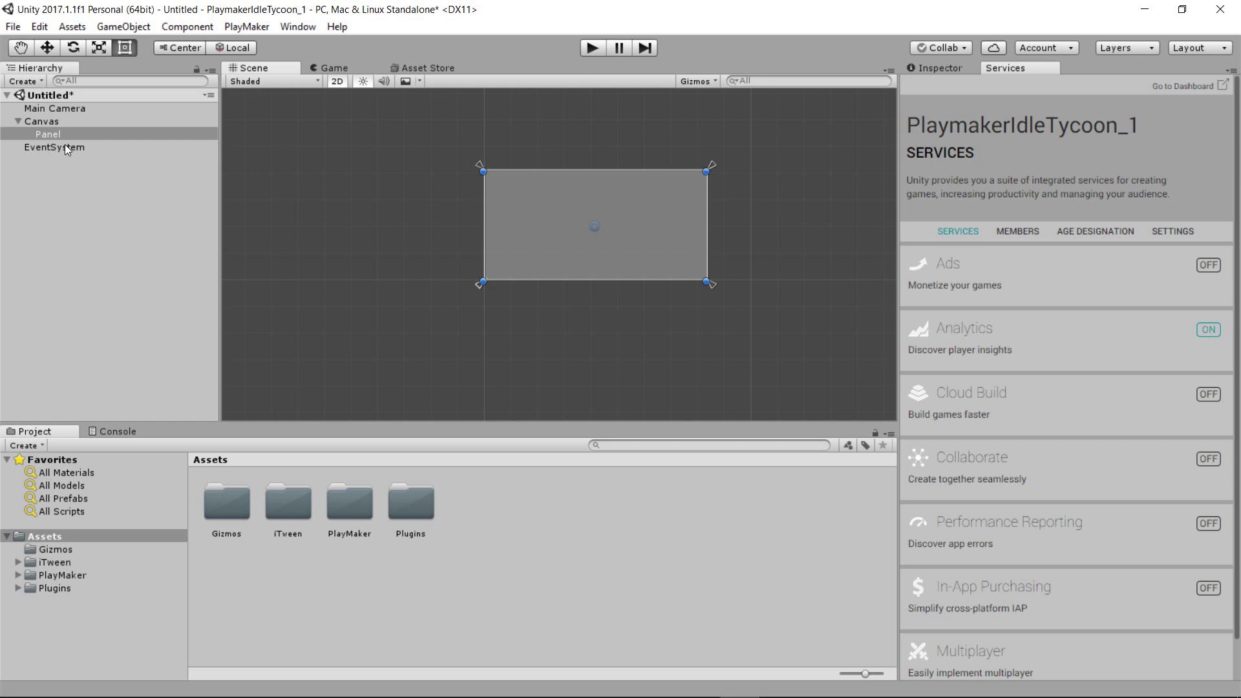
pyautogui.doubleClick(44, 132)
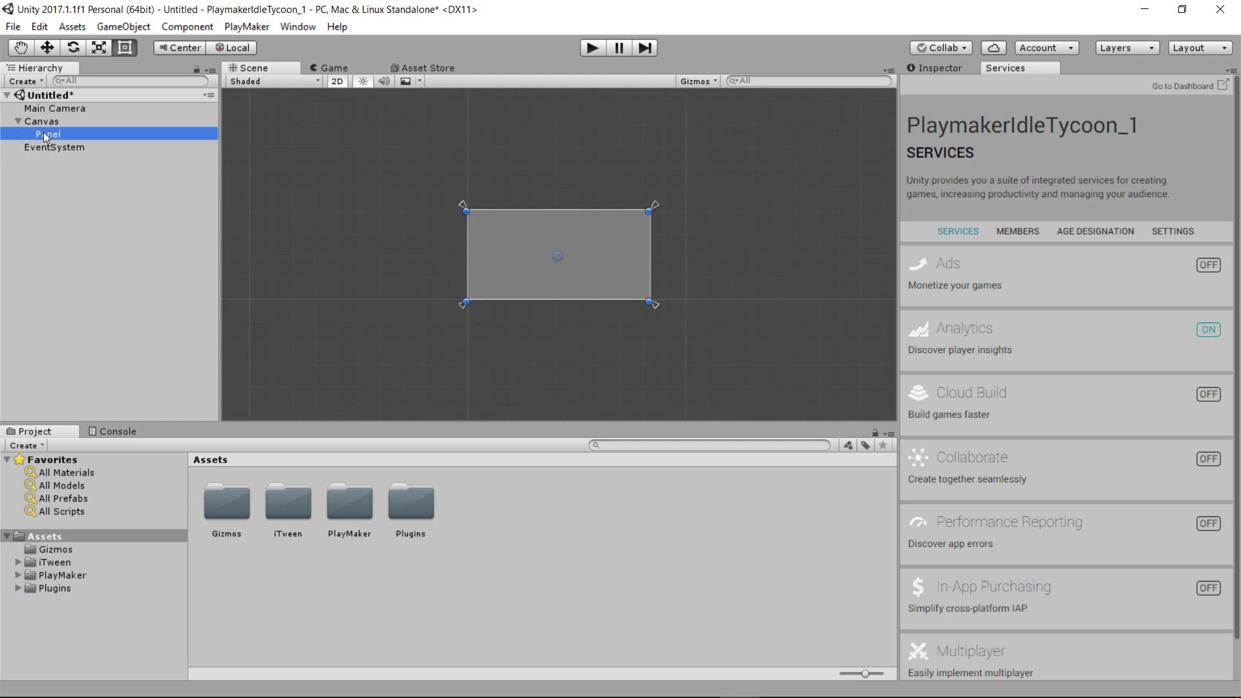
pyautogui.scroll(3, 614, 278)
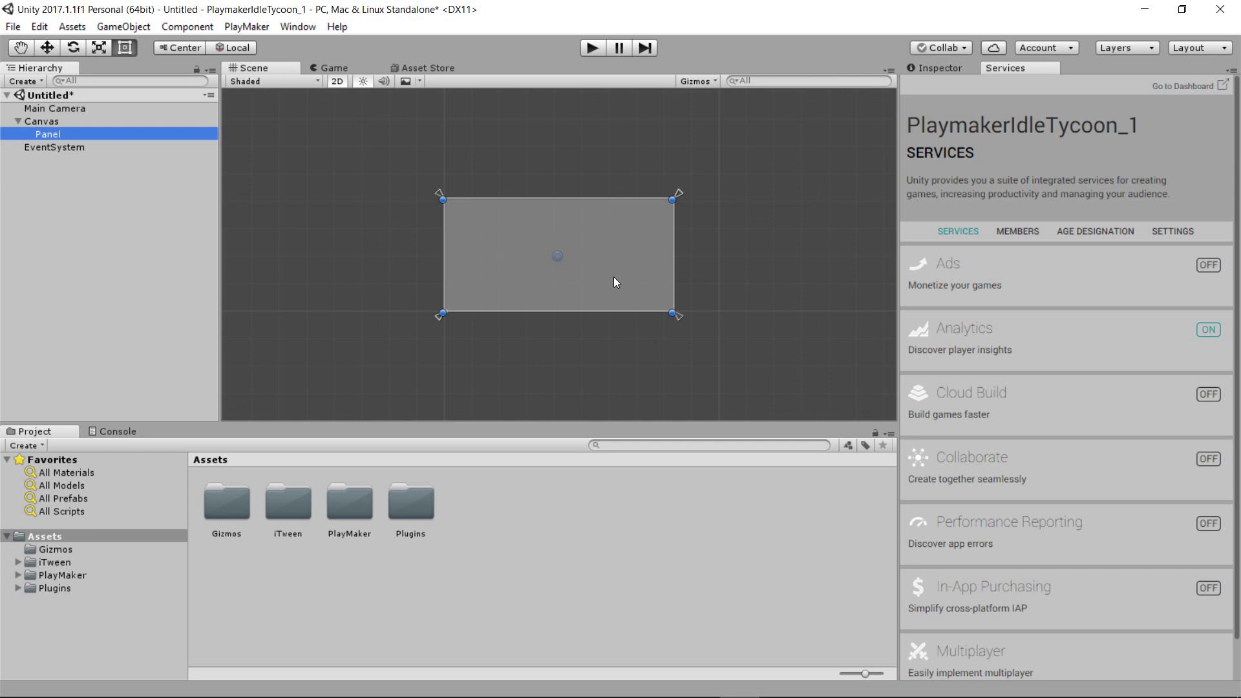
pyautogui.scroll(1, 614, 276)
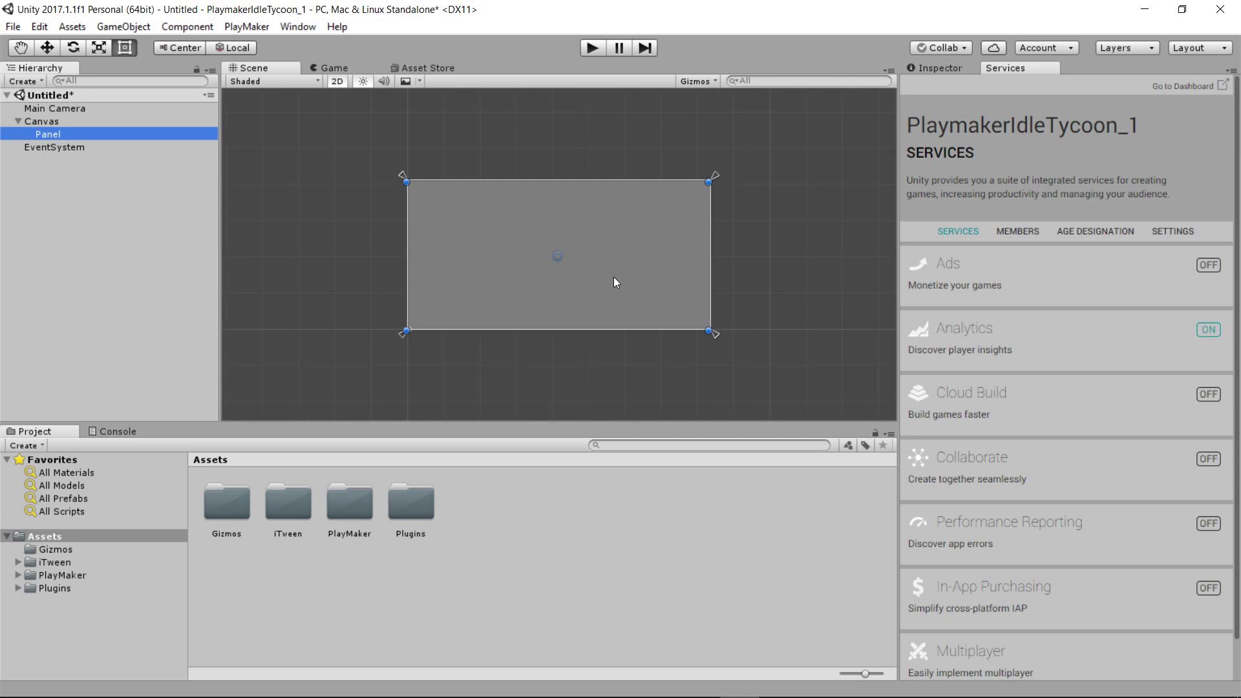
pyautogui.click(592, 49)
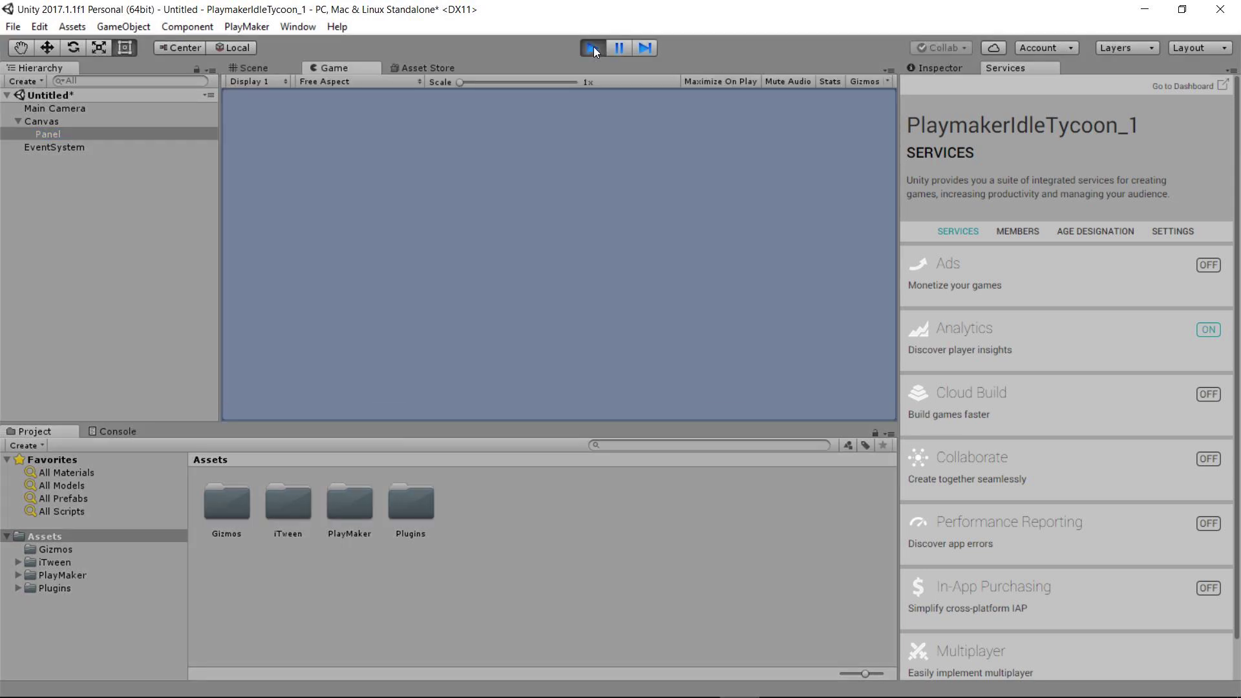
pyautogui.click(593, 49)
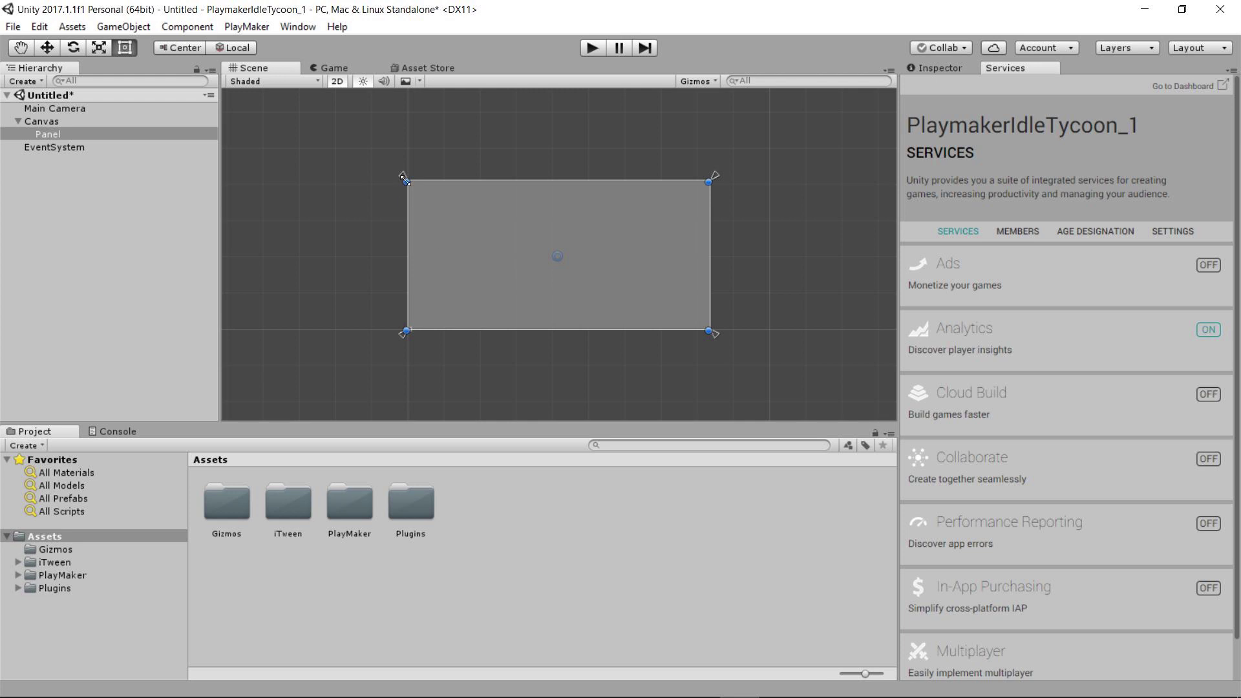
# Step: Shrink the panel near the canvas's upper-left corner, about 60 from left, 47 from top, 496 from right and 269 from bottom, and test-run it
pyautogui.moveTo(406, 181); pyautogui.dragTo(472, 218)
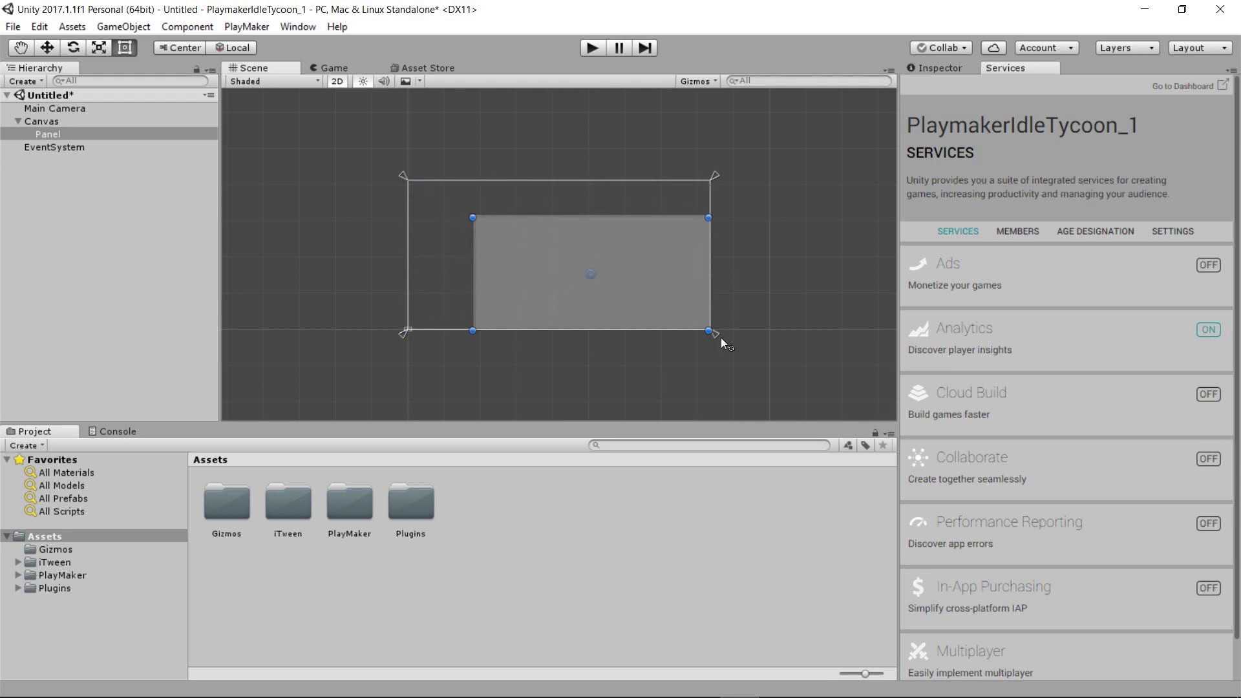
pyautogui.moveTo(715, 331); pyautogui.dragTo(529, 233)
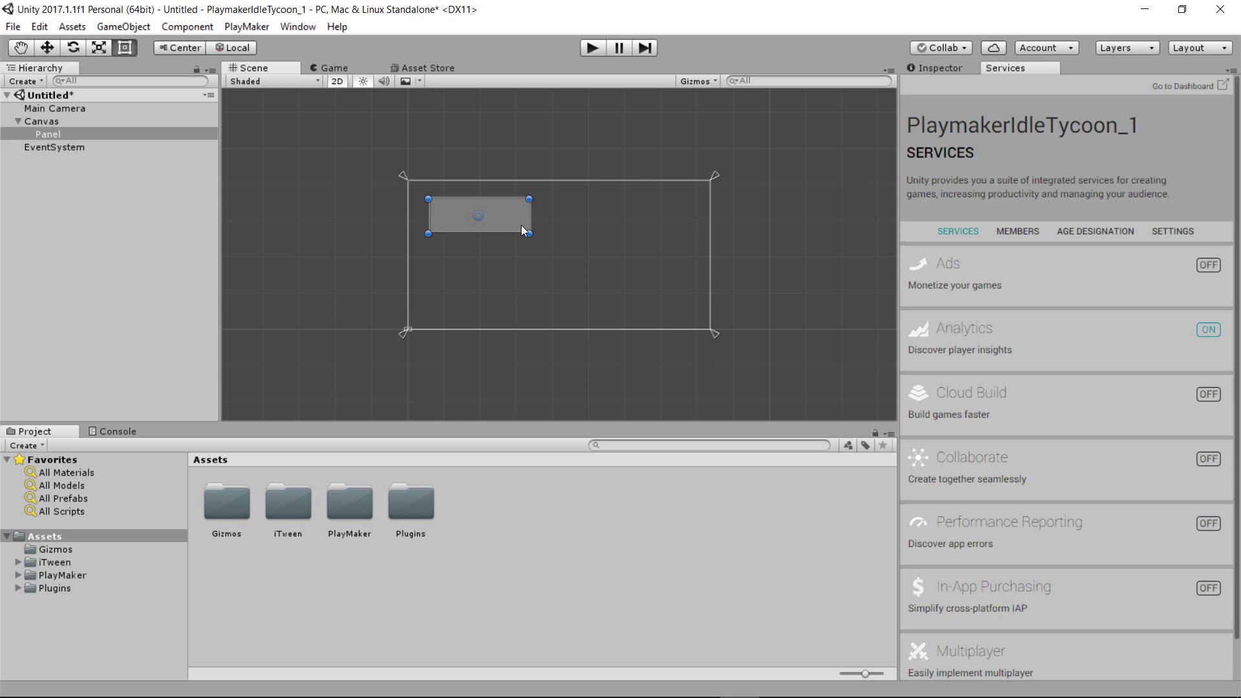
pyautogui.click(519, 225)
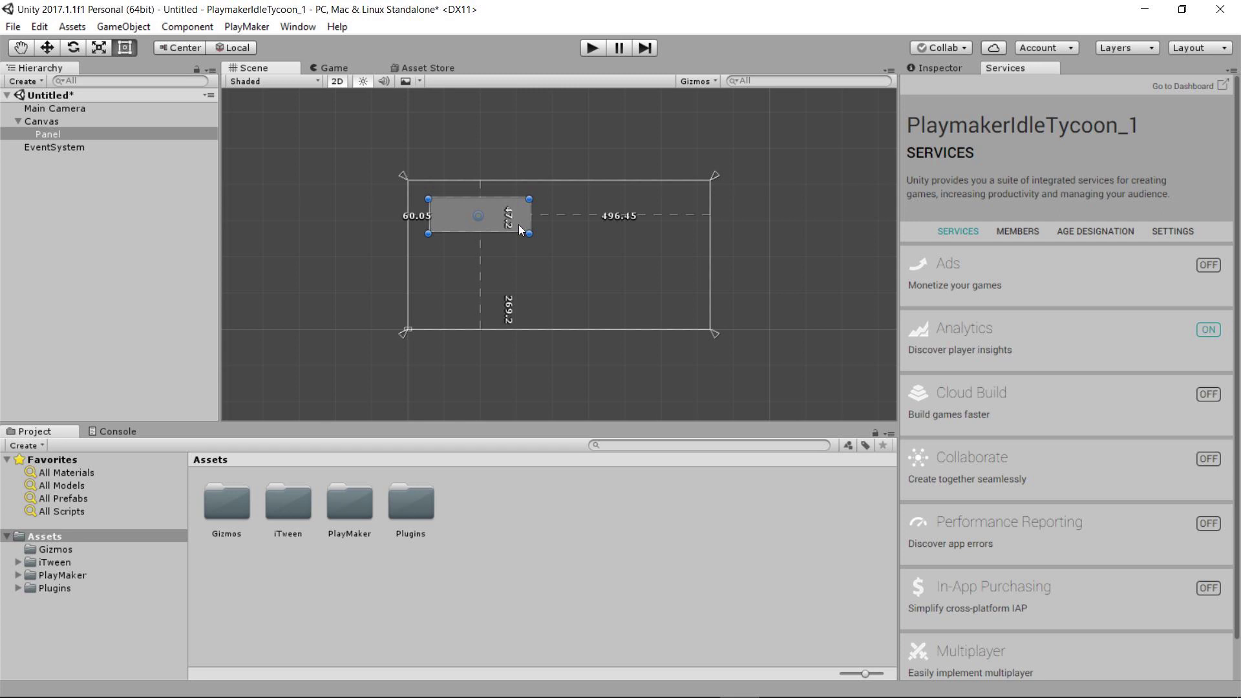
pyautogui.click(592, 50)
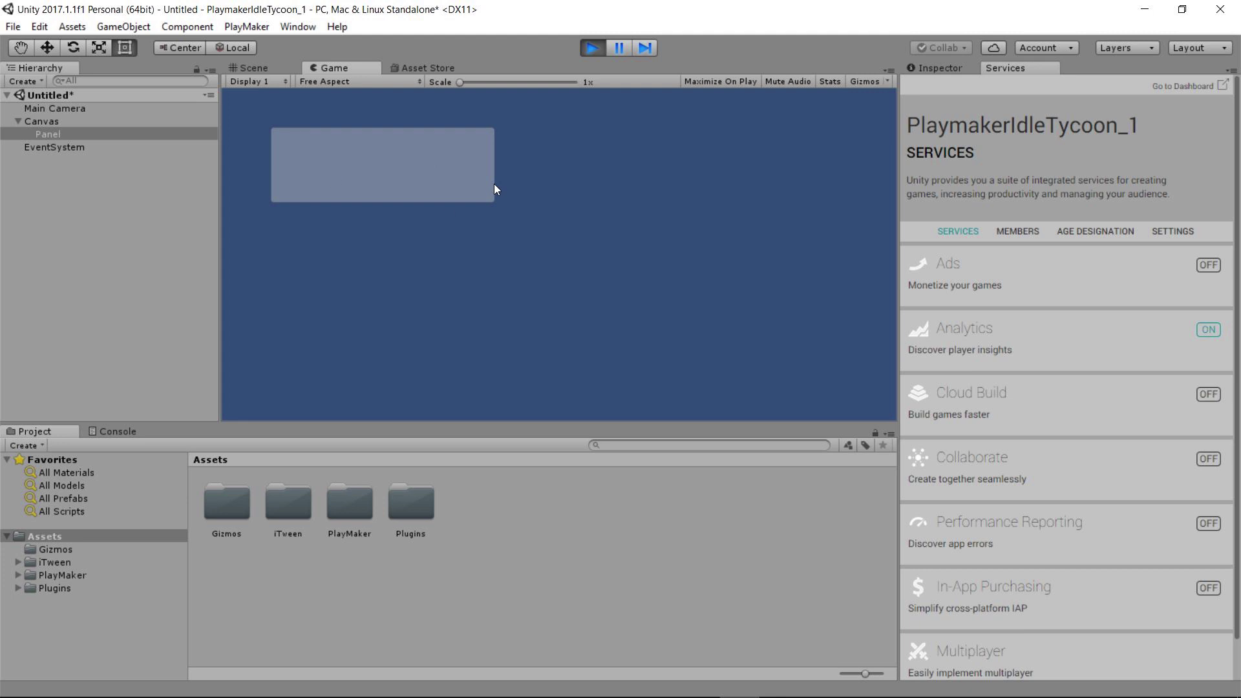
pyautogui.click(592, 50)
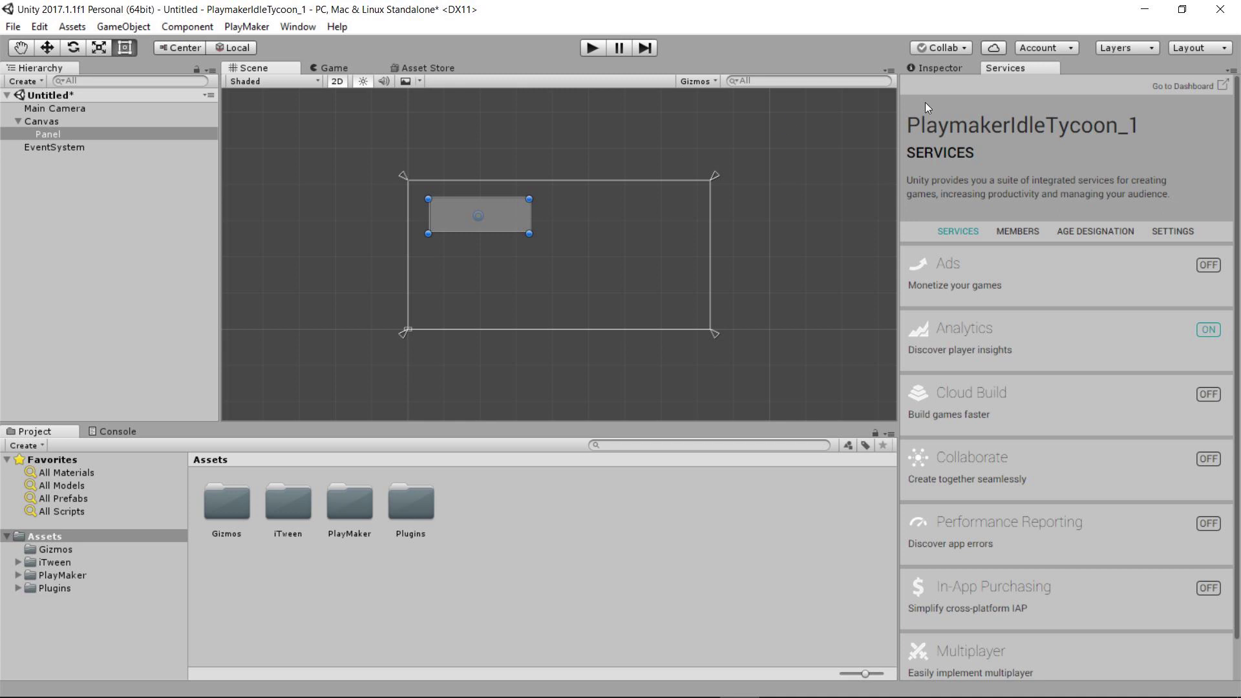
# Step: Inspect the properties of the panel, its canvas and the EventSystem
pyautogui.click(943, 69)
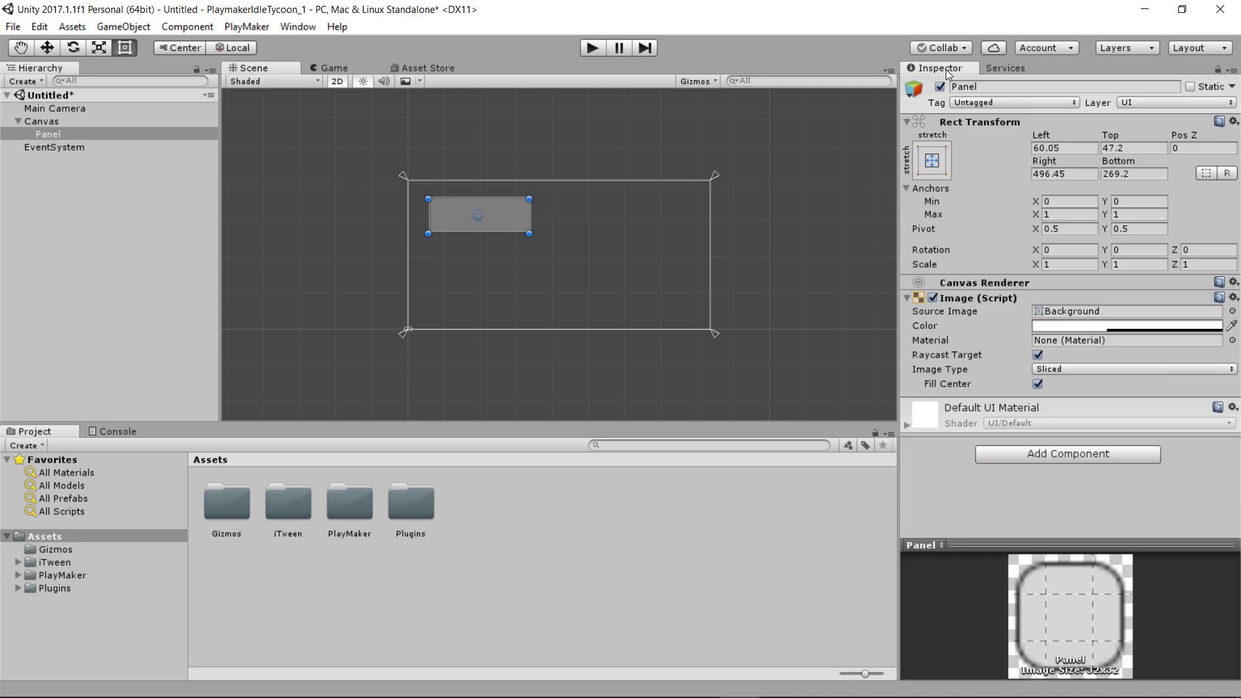
pyautogui.click(494, 213)
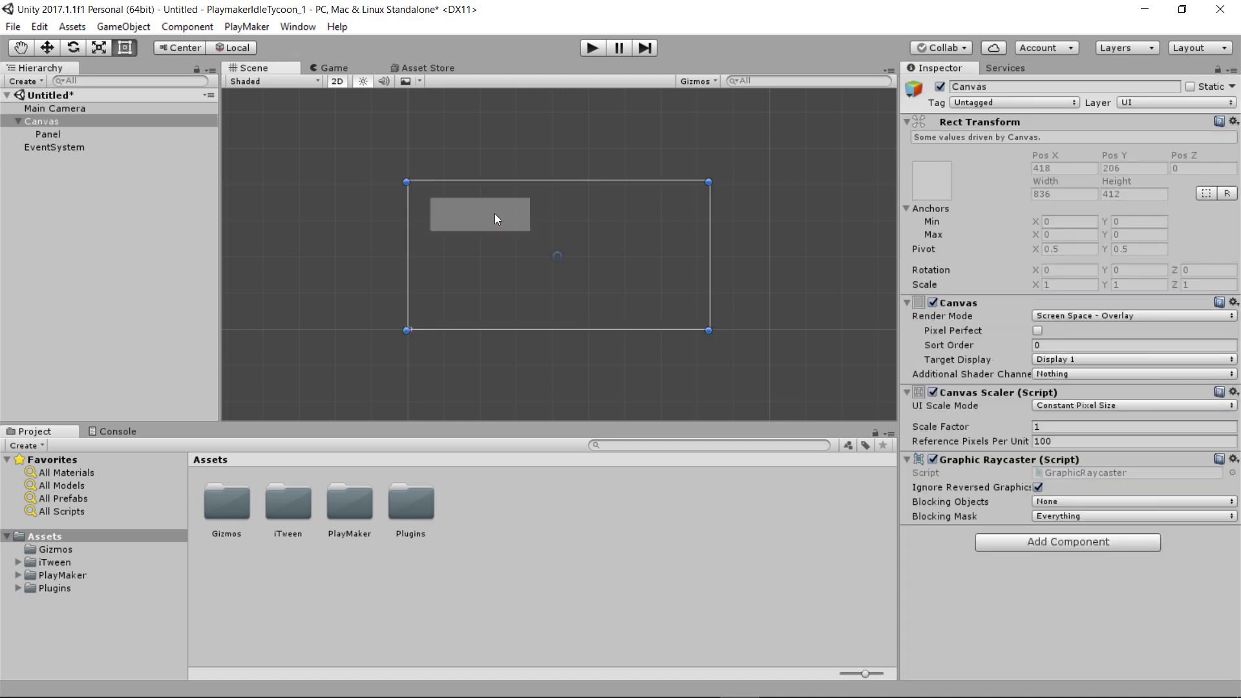
pyautogui.click(494, 214)
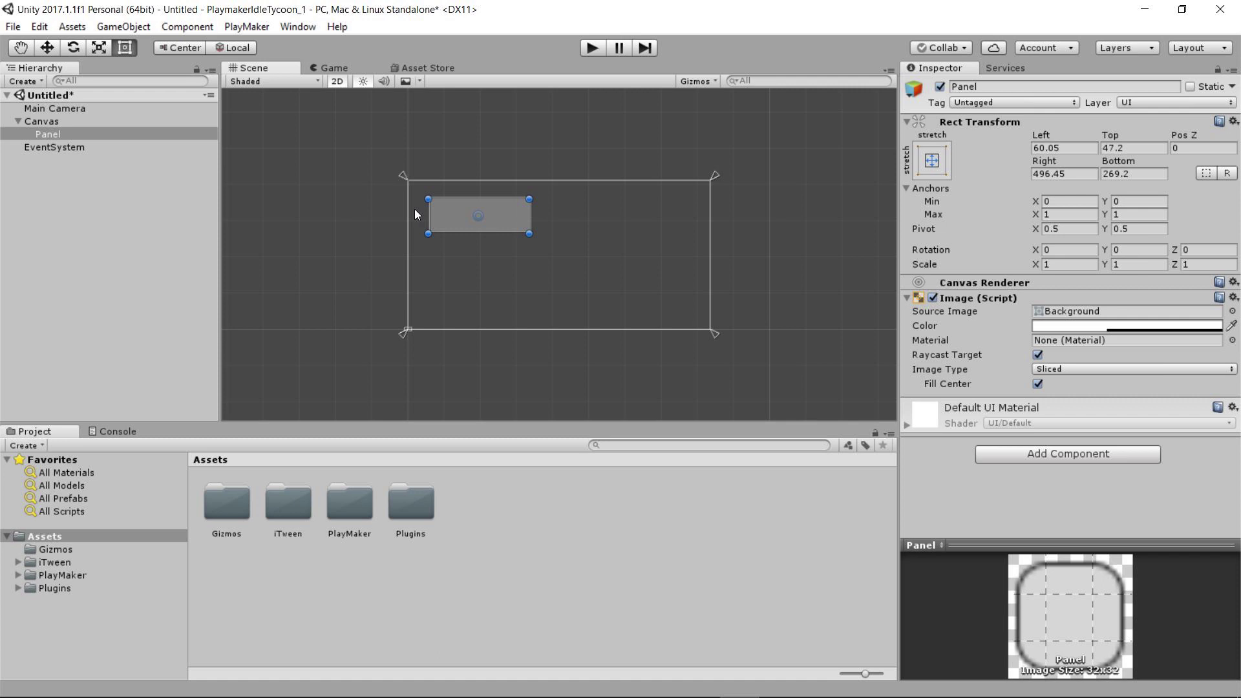
pyautogui.click(52, 129)
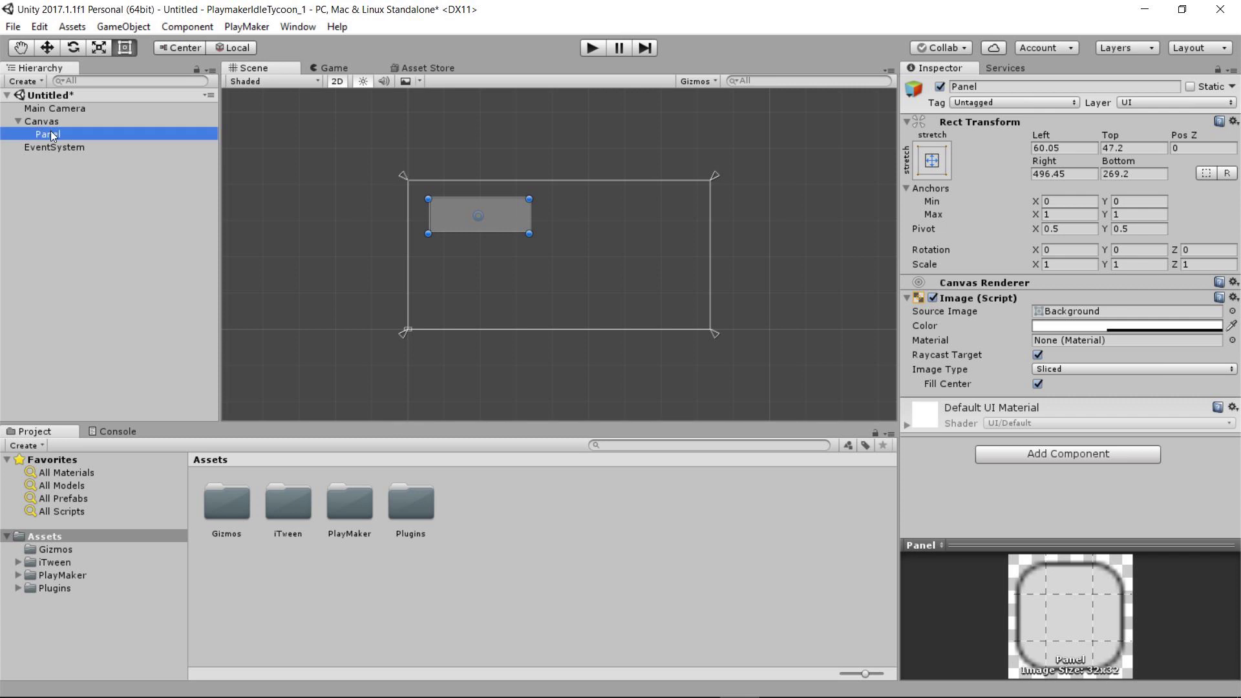
pyautogui.click(49, 145)
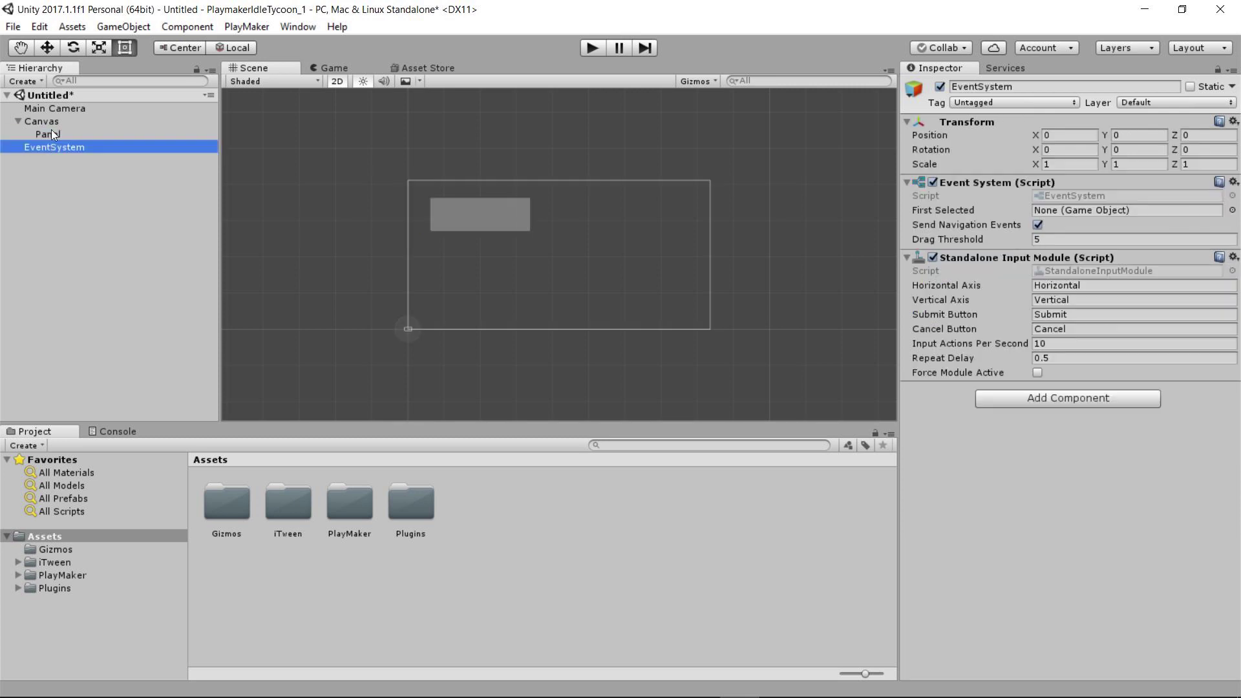
pyautogui.click(50, 134)
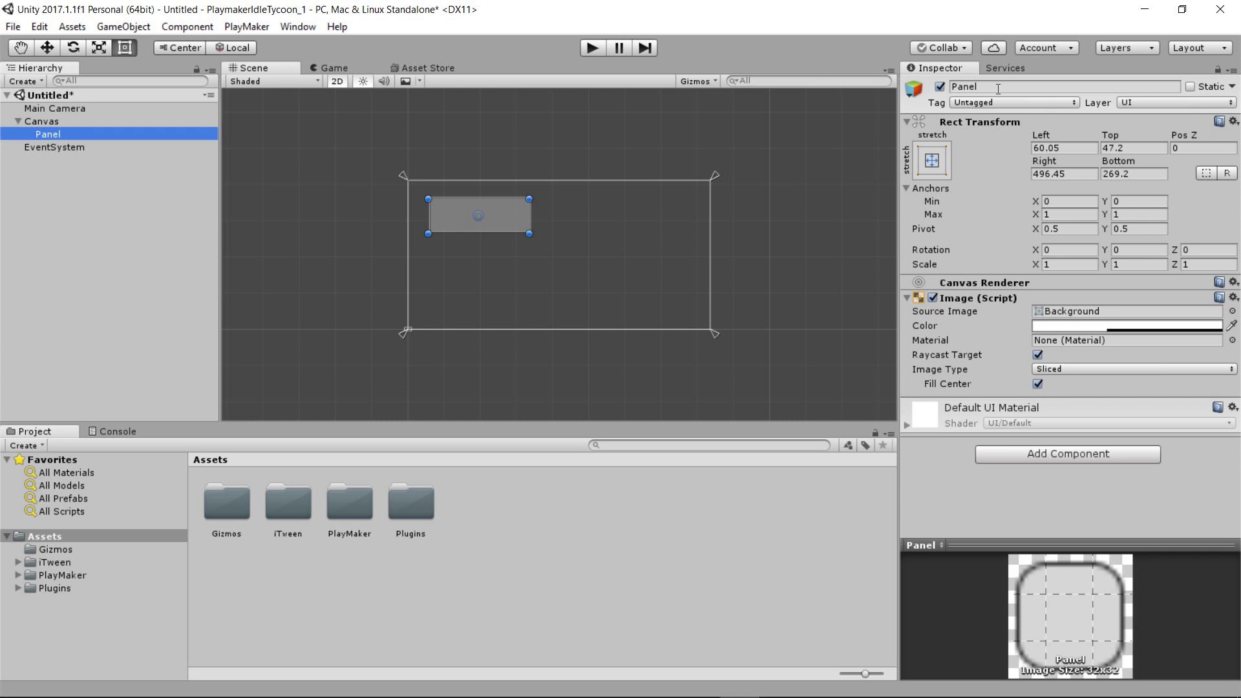
pyautogui.click(975, 88)
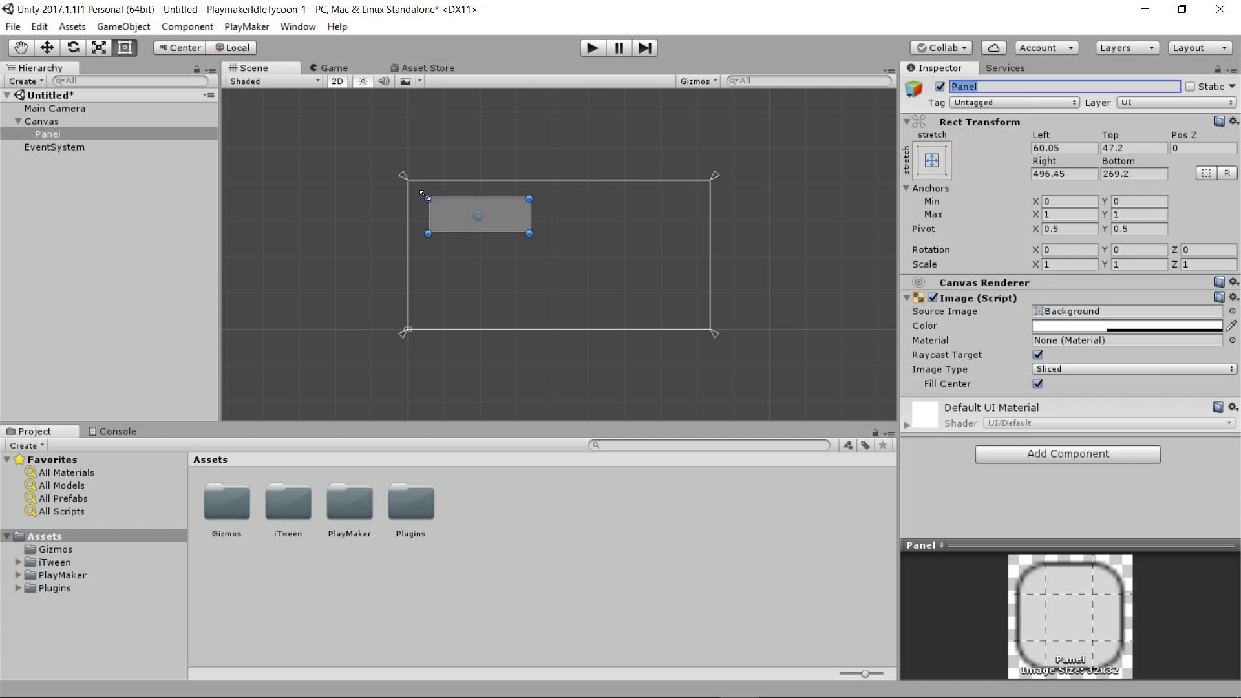
# Step: Reposition the panel within the canvas's upper-left area, about 70 from the left edge and 41 from the top
pyautogui.moveTo(508, 216)
pyautogui.mouseDown()
pyautogui.moveTo(546, 220)
pyautogui.moveTo(492, 205)
pyautogui.moveTo(600, 223)
pyautogui.moveTo(618, 238)
pyautogui.moveTo(491, 203)
pyautogui.moveTo(523, 203)
pyautogui.mouseUp()
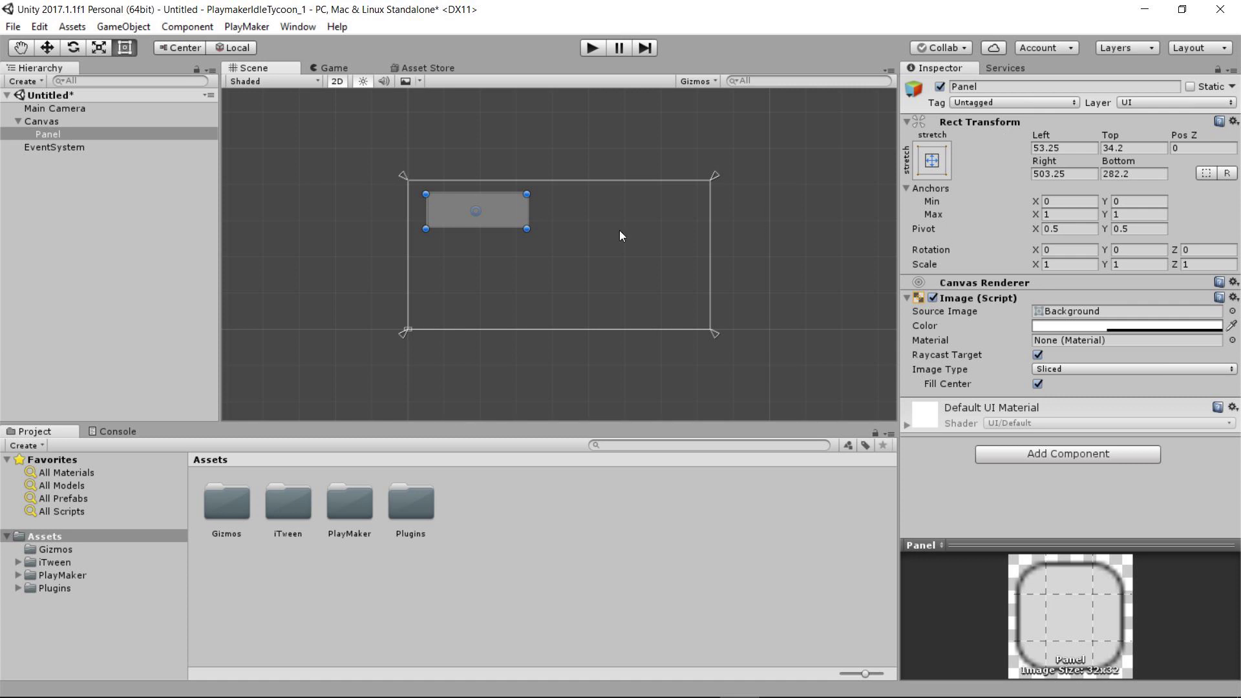
pyautogui.moveTo(490, 214)
pyautogui.mouseDown()
pyautogui.moveTo(573, 219)
pyautogui.moveTo(480, 216)
pyautogui.mouseUp()
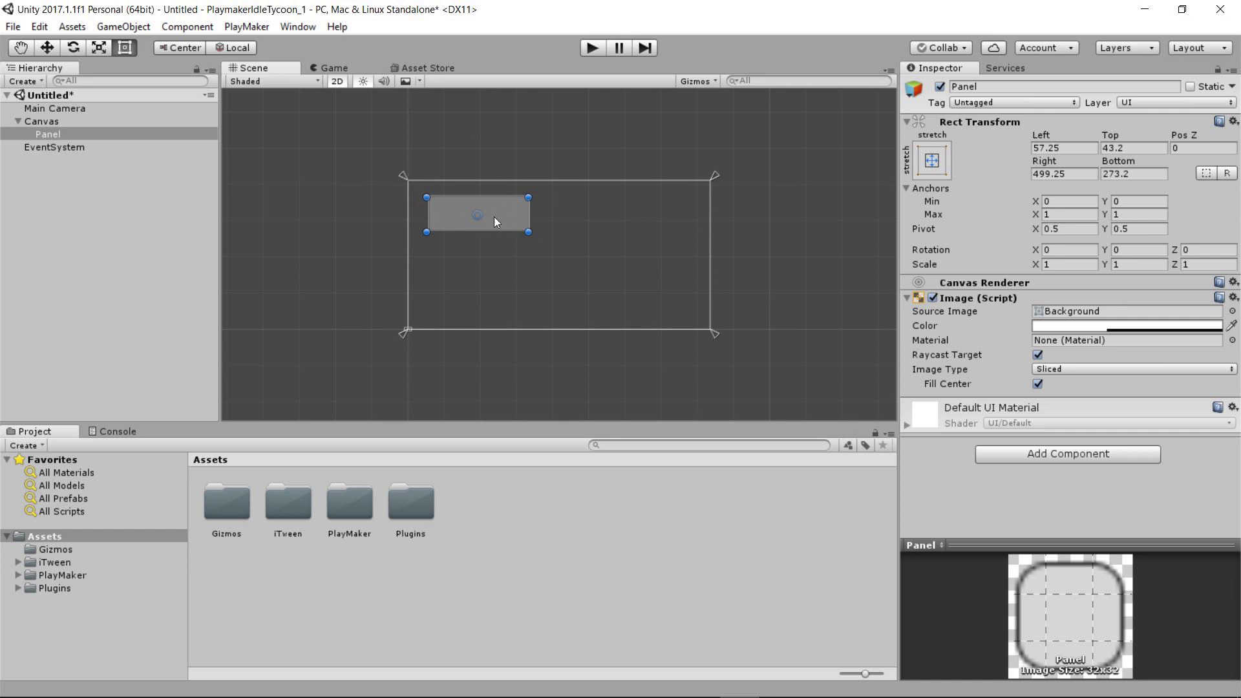
pyautogui.moveTo(493, 218); pyautogui.dragTo(502, 216)
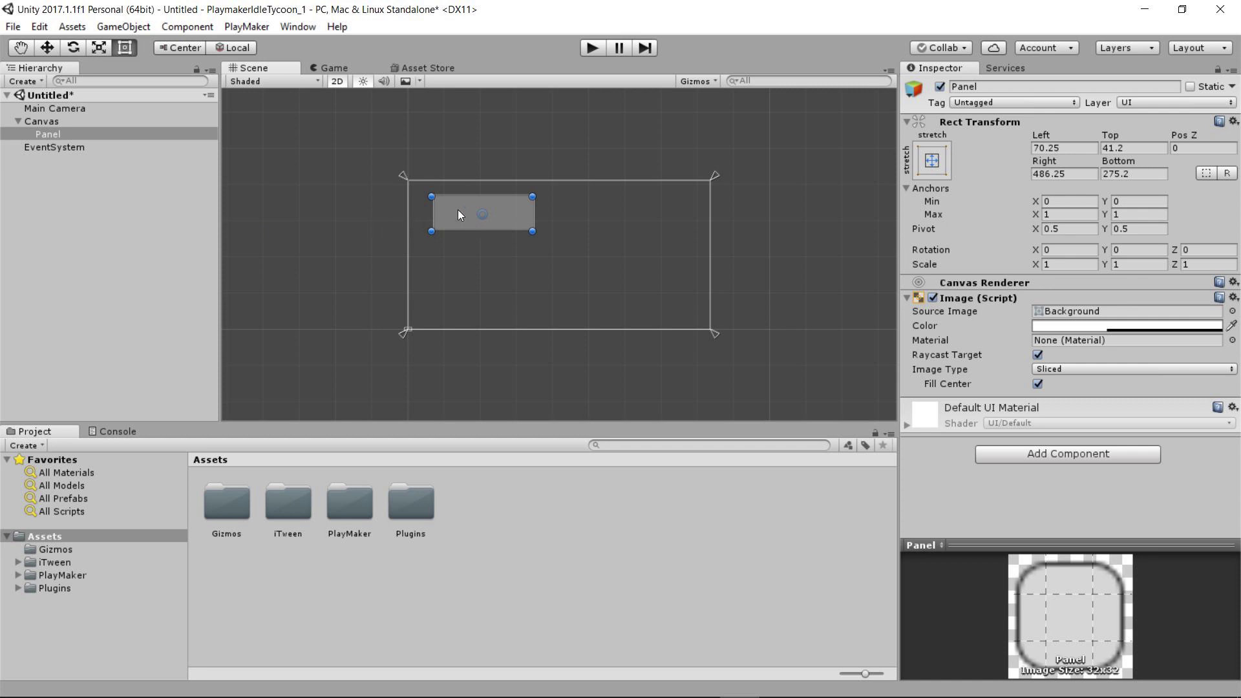
# Step: Add a UI Text element inside the panel and move it left to about X -42, Y 0
pyautogui.scroll(5, 457, 209)
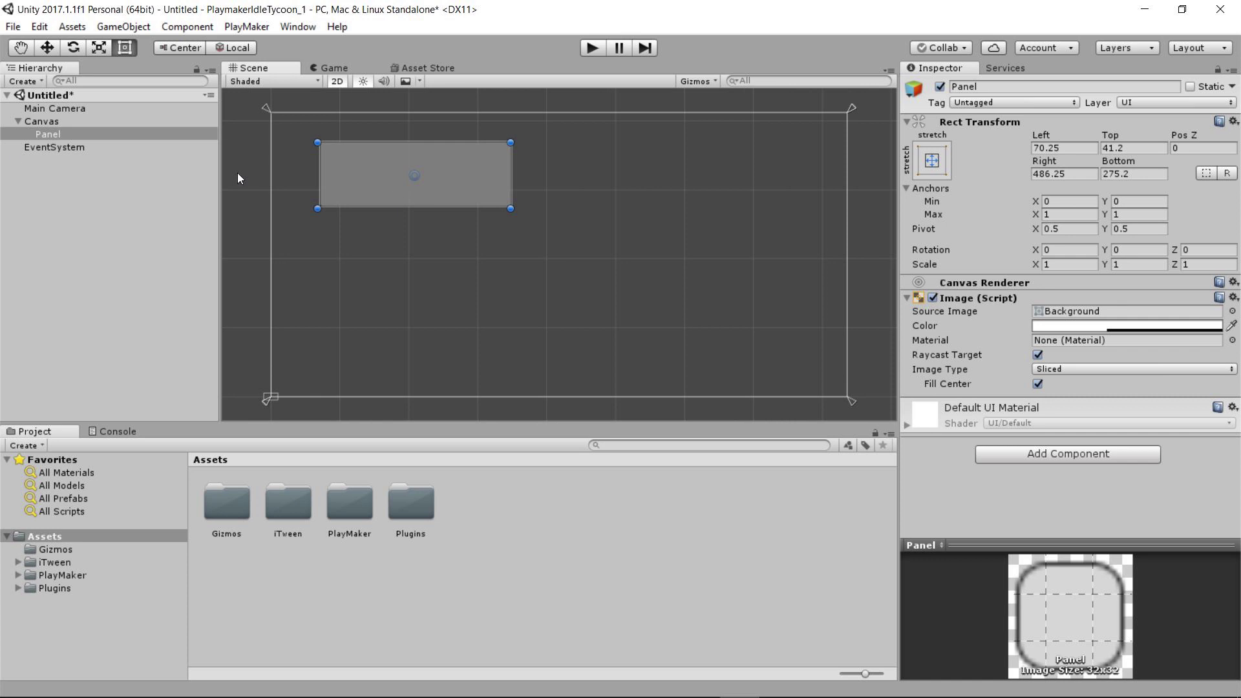
pyautogui.rightClick(48, 133)
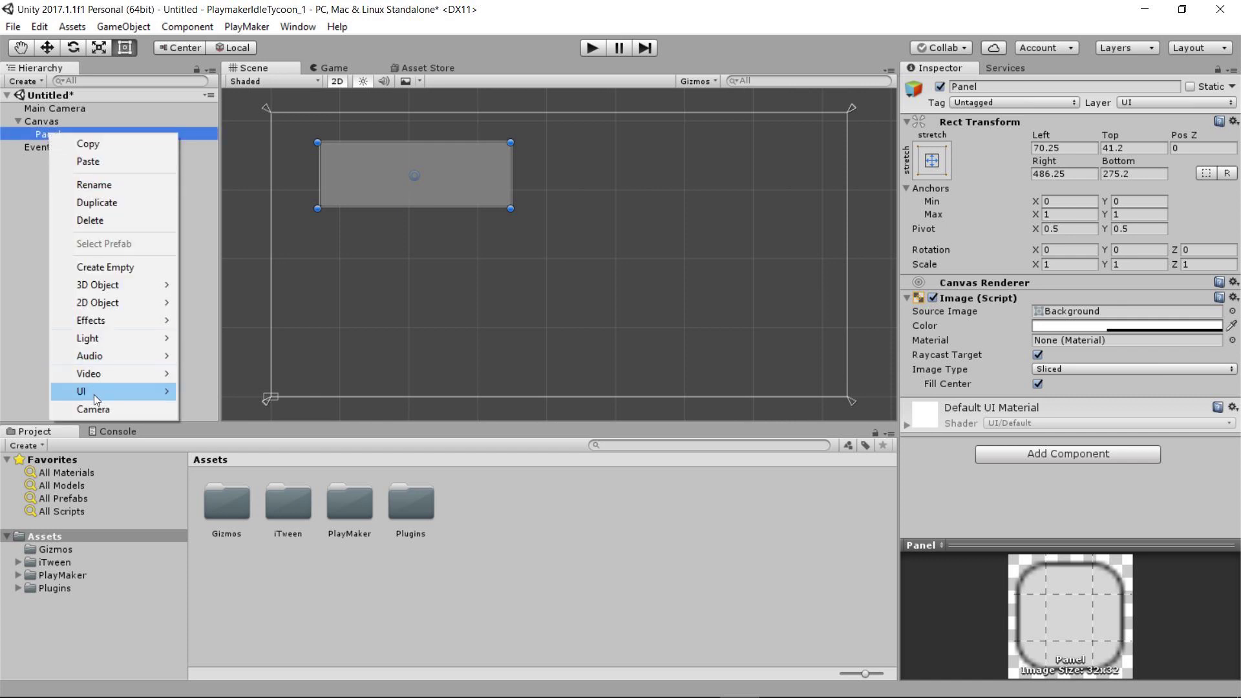
pyautogui.moveTo(95, 394)
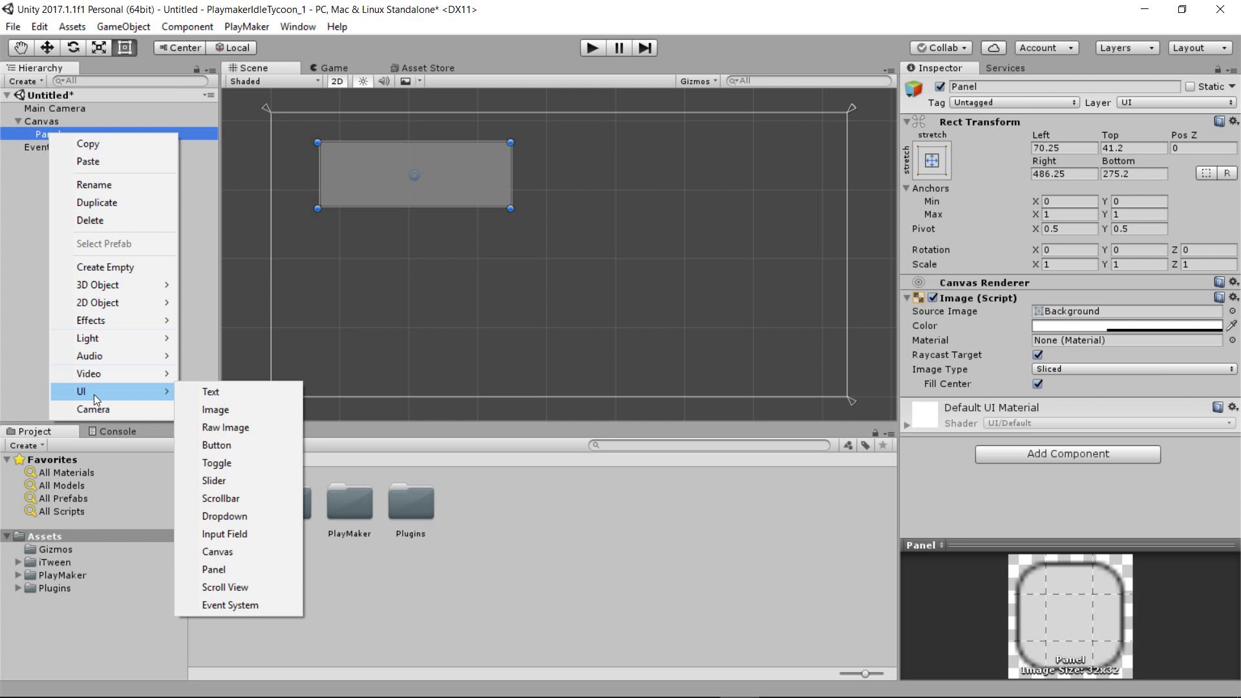
pyautogui.click(210, 393)
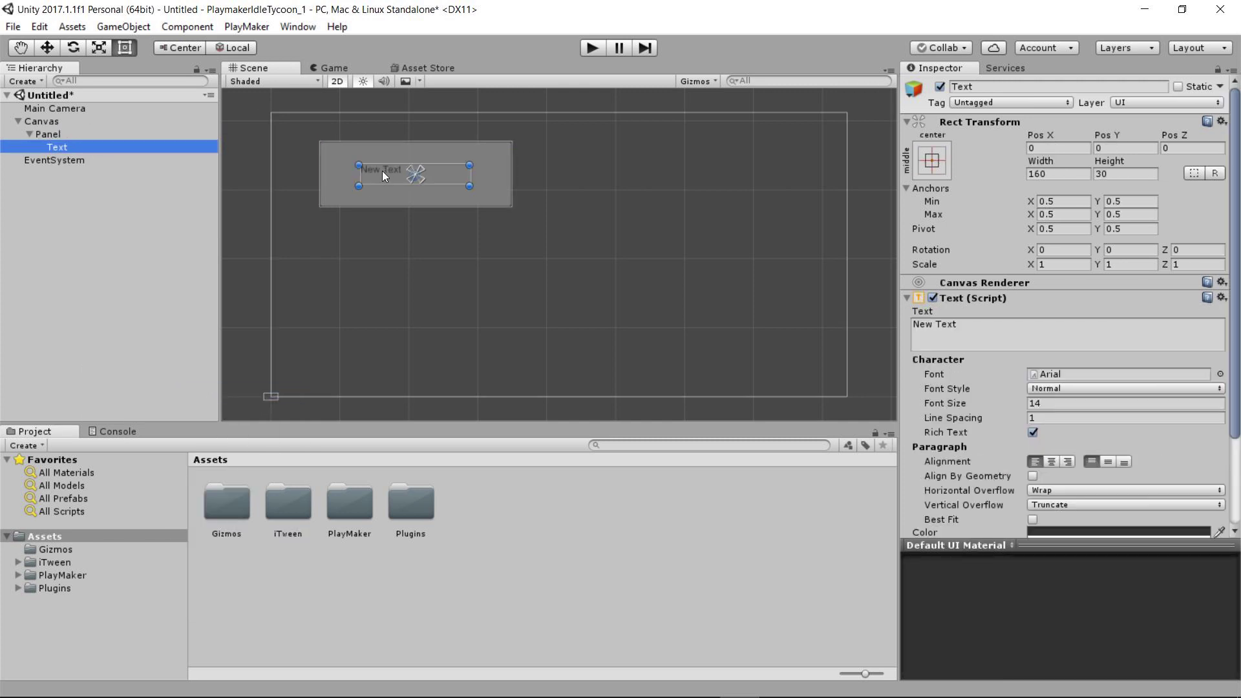
pyautogui.moveTo(382, 171); pyautogui.dragTo(350, 168)
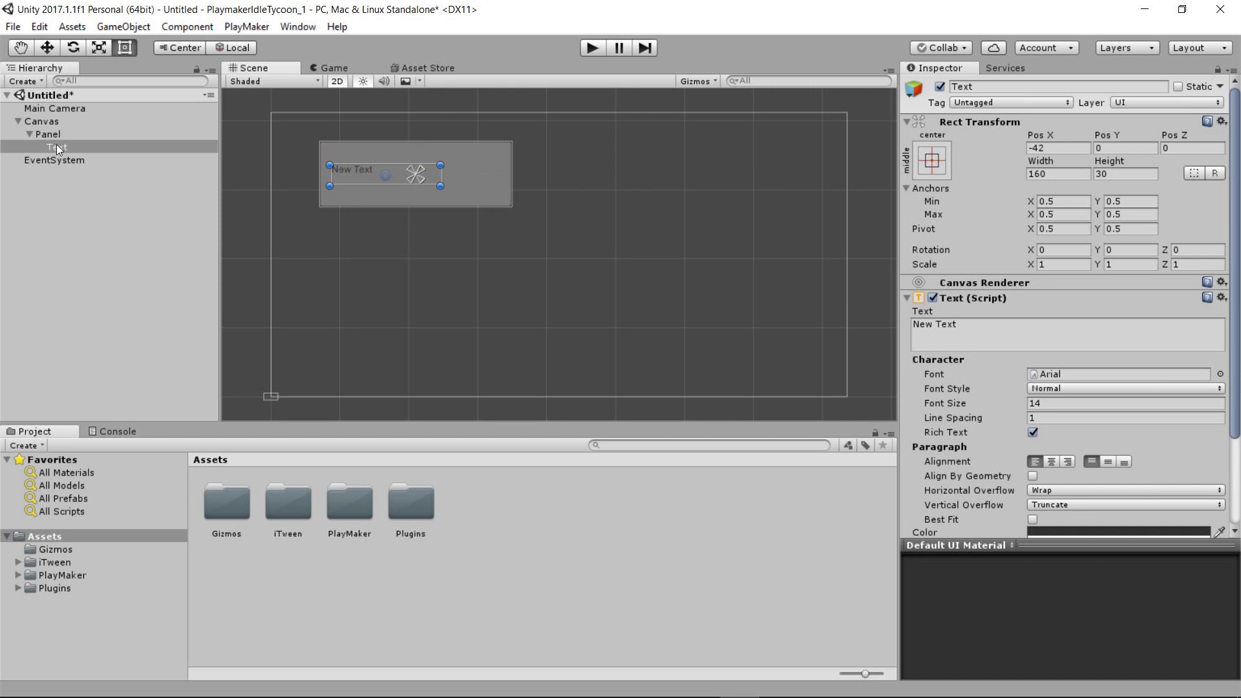
# Step: Rename the new text object as StoreCountText
pyautogui.click(967, 88)
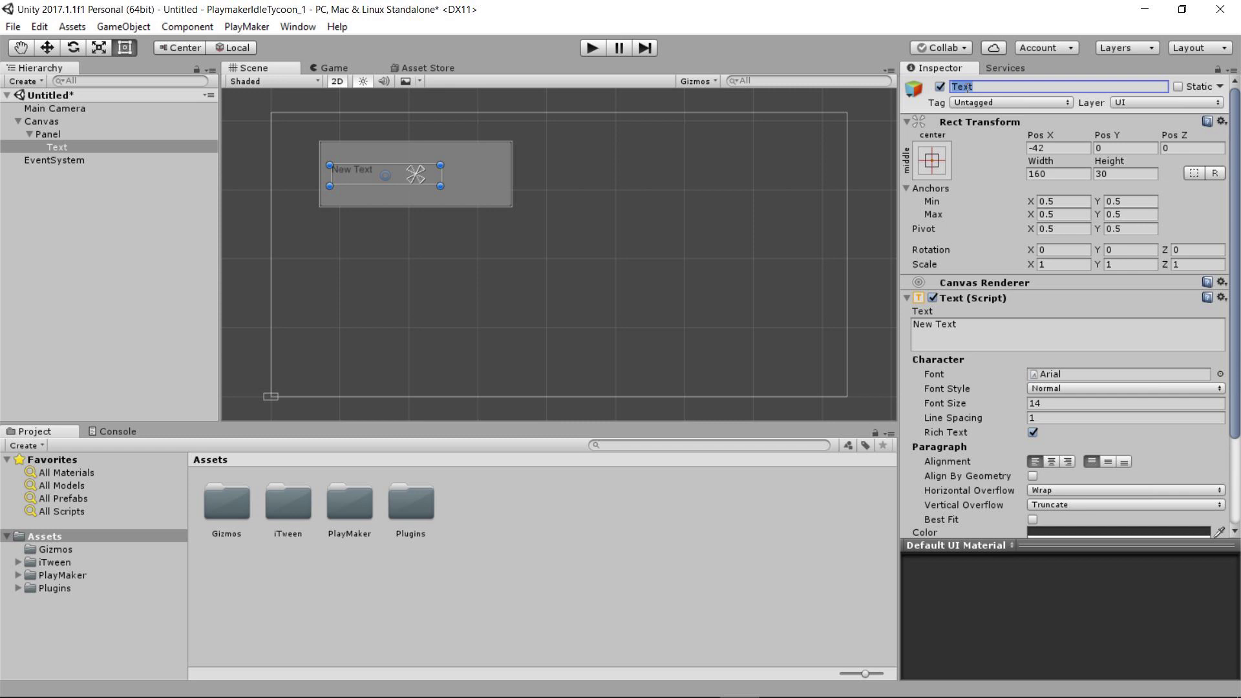
pyautogui.write('StoreCountText')
pyautogui.press('Return')
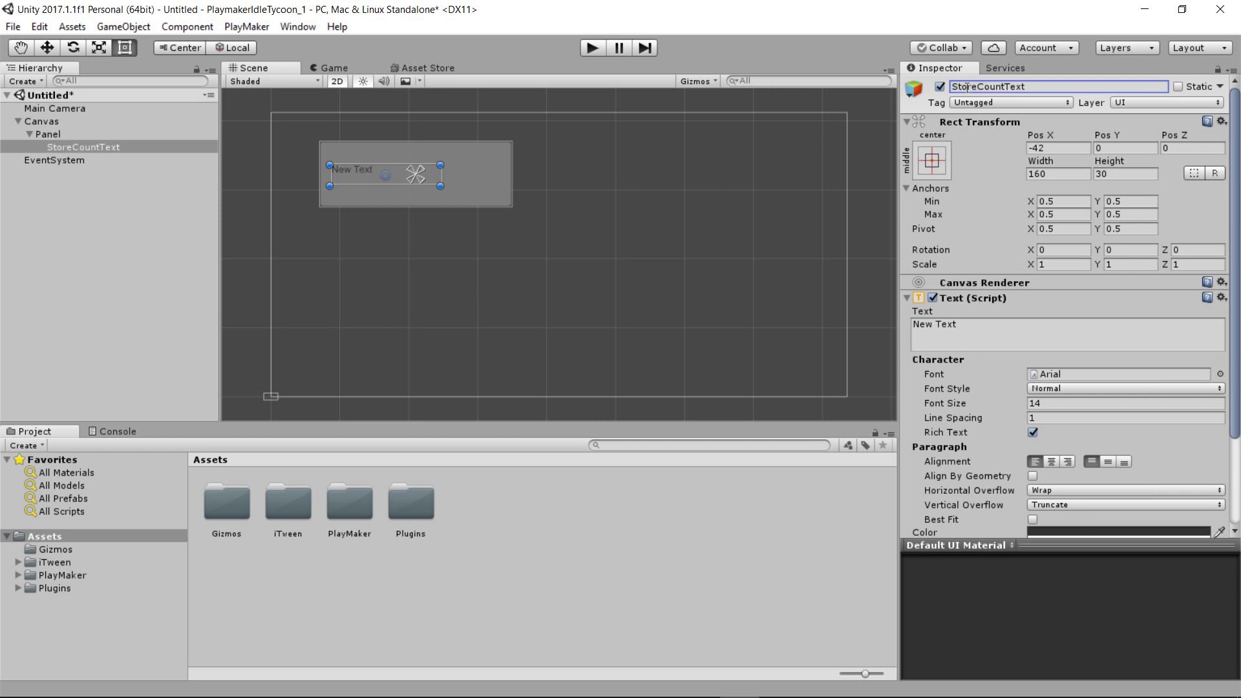
# Step: Try to rename the panel as StorePanel
pyautogui.click(42, 135)
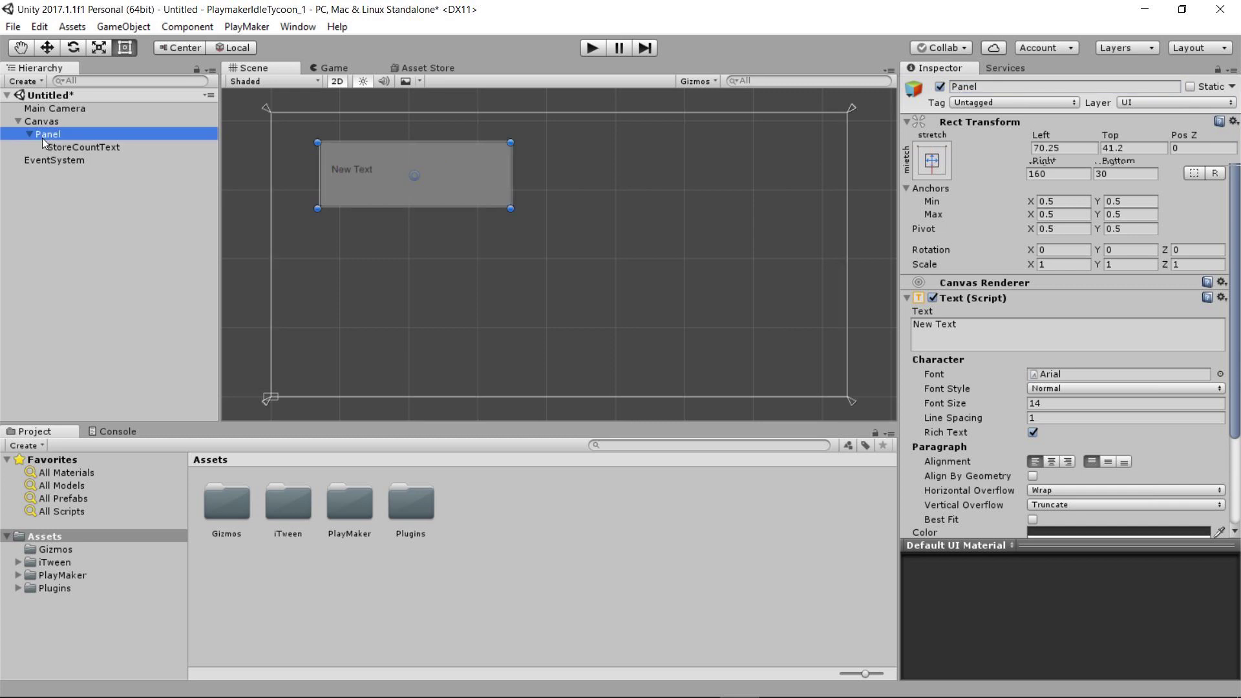
pyautogui.click(969, 91)
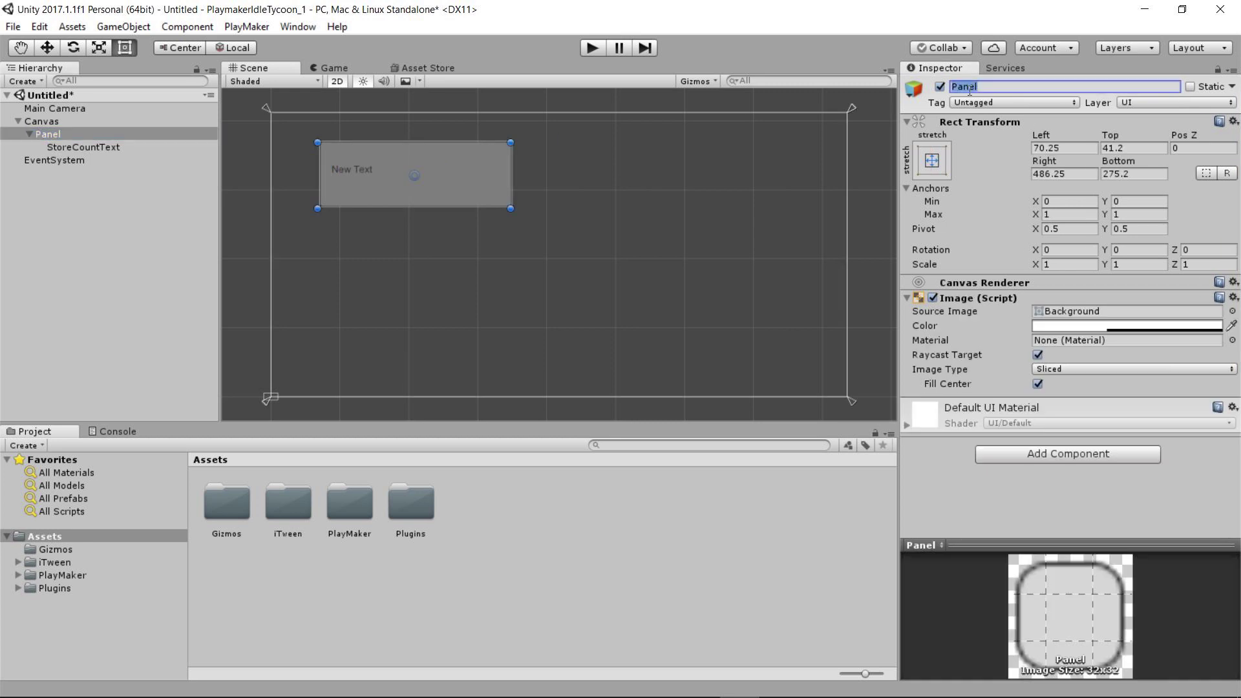
pyautogui.write('StorePanel')
# Step: Set the StoreCountText color to white (FFFFFFFF)
pyautogui.click(355, 171)
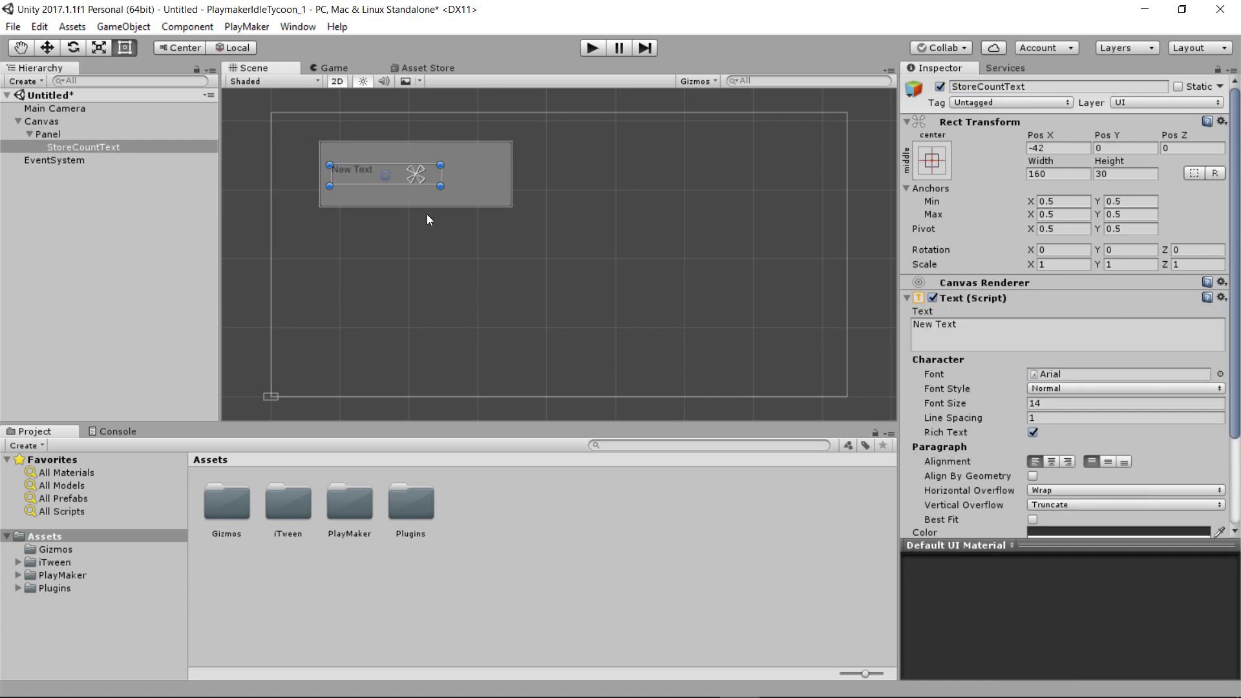
pyautogui.scroll(-3, 1225, 404)
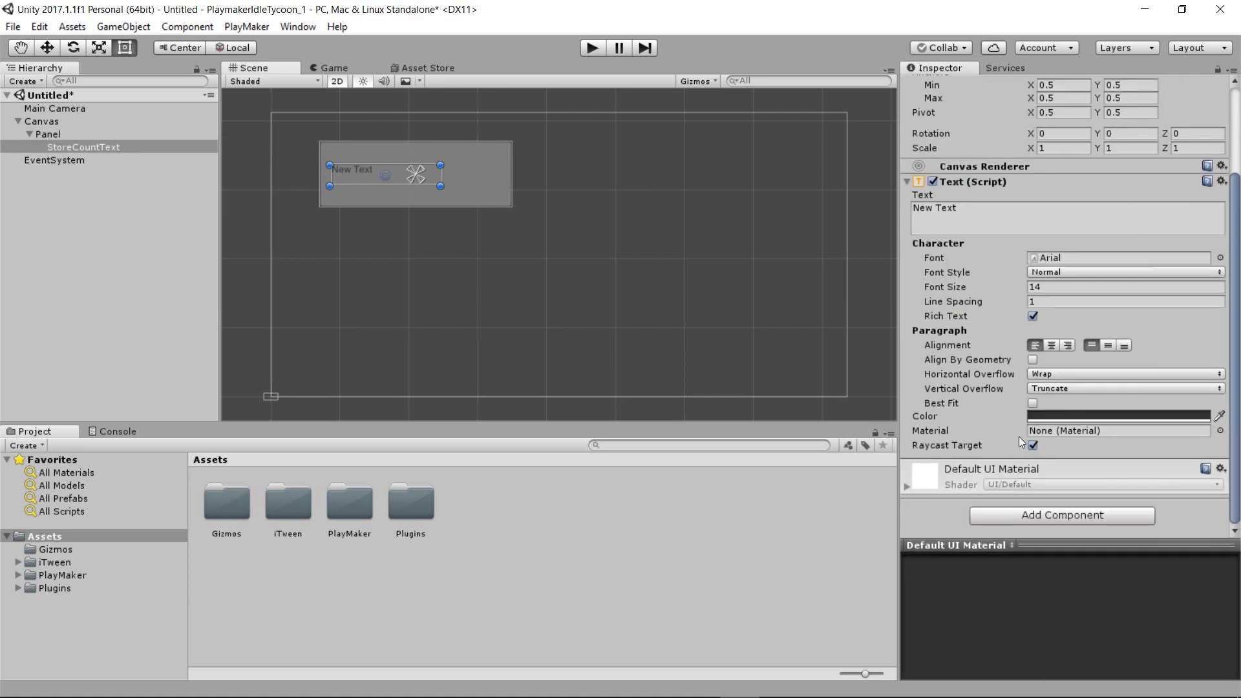
pyautogui.click(1139, 413)
pyautogui.moveTo(130, 110); pyautogui.dragTo(29, 79)
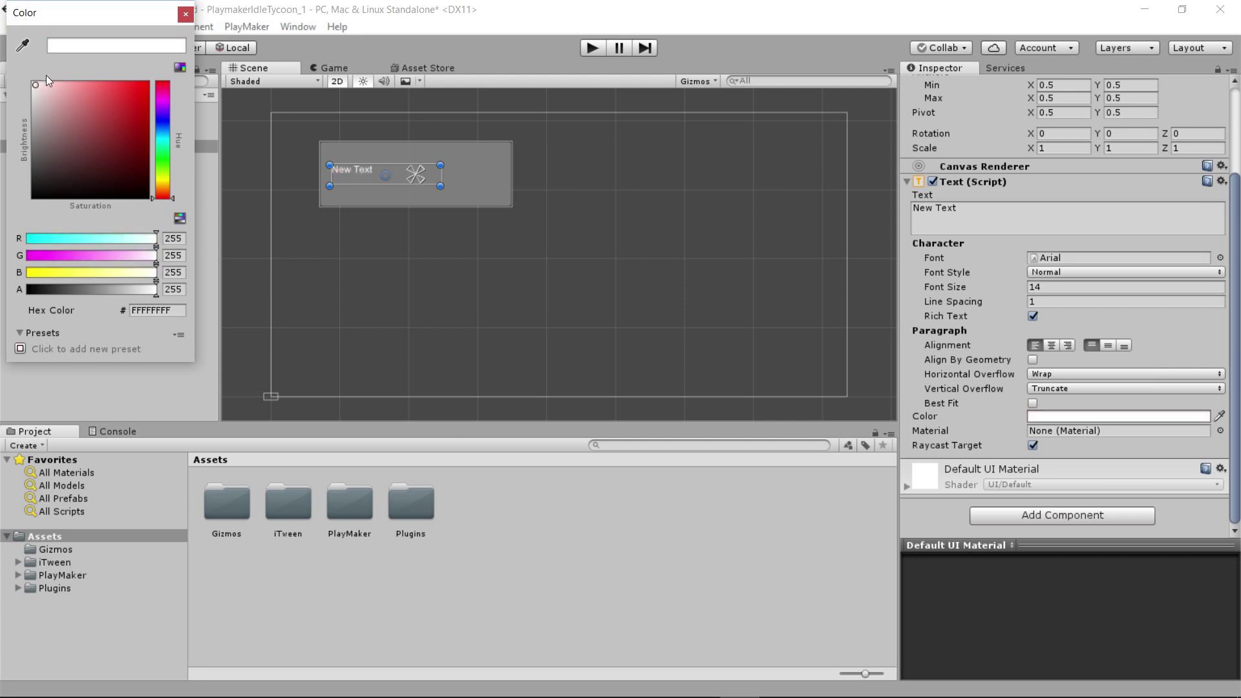
pyautogui.click(185, 15)
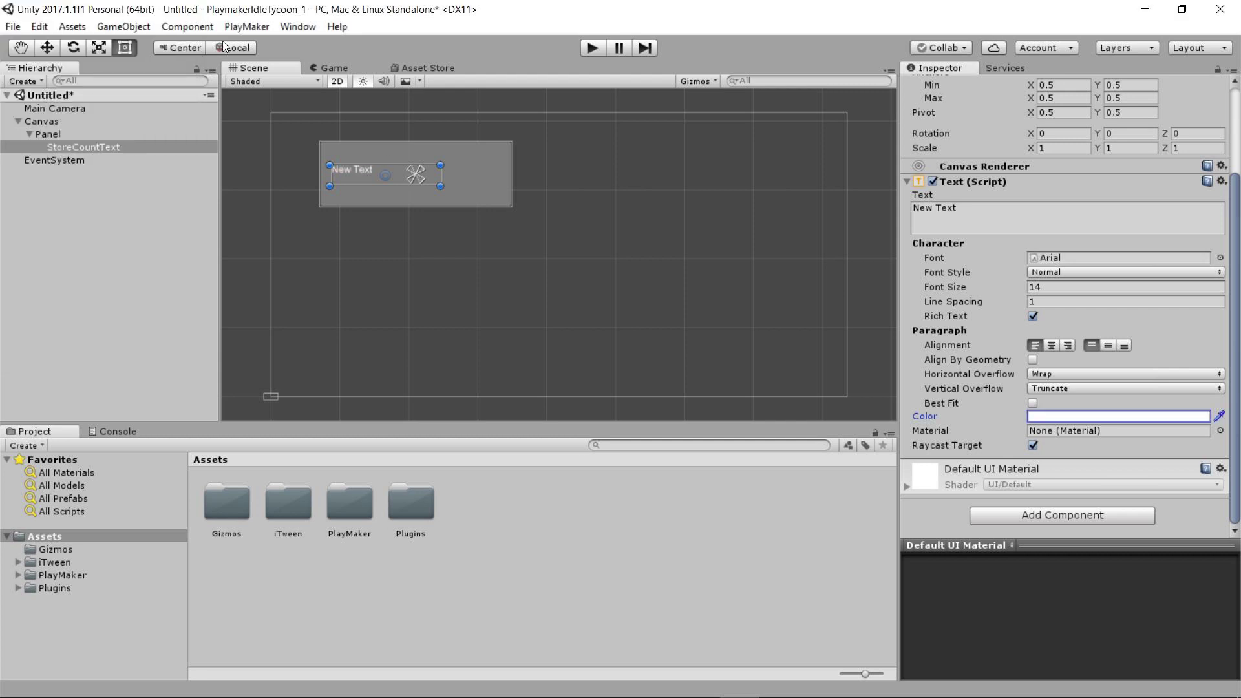
# Step: Move StoreCountText slightly up in the panel and make it read [X] at font size 24
pyautogui.moveTo(356, 169); pyautogui.dragTo(357, 159)
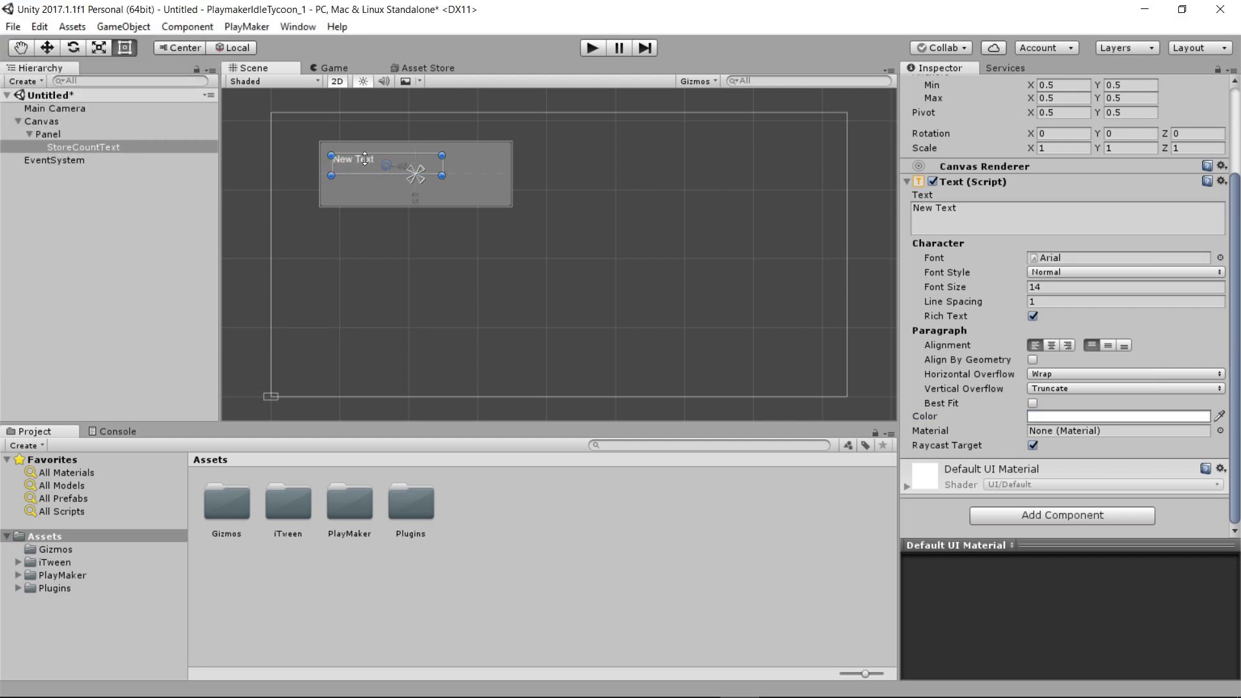
pyautogui.click(968, 208)
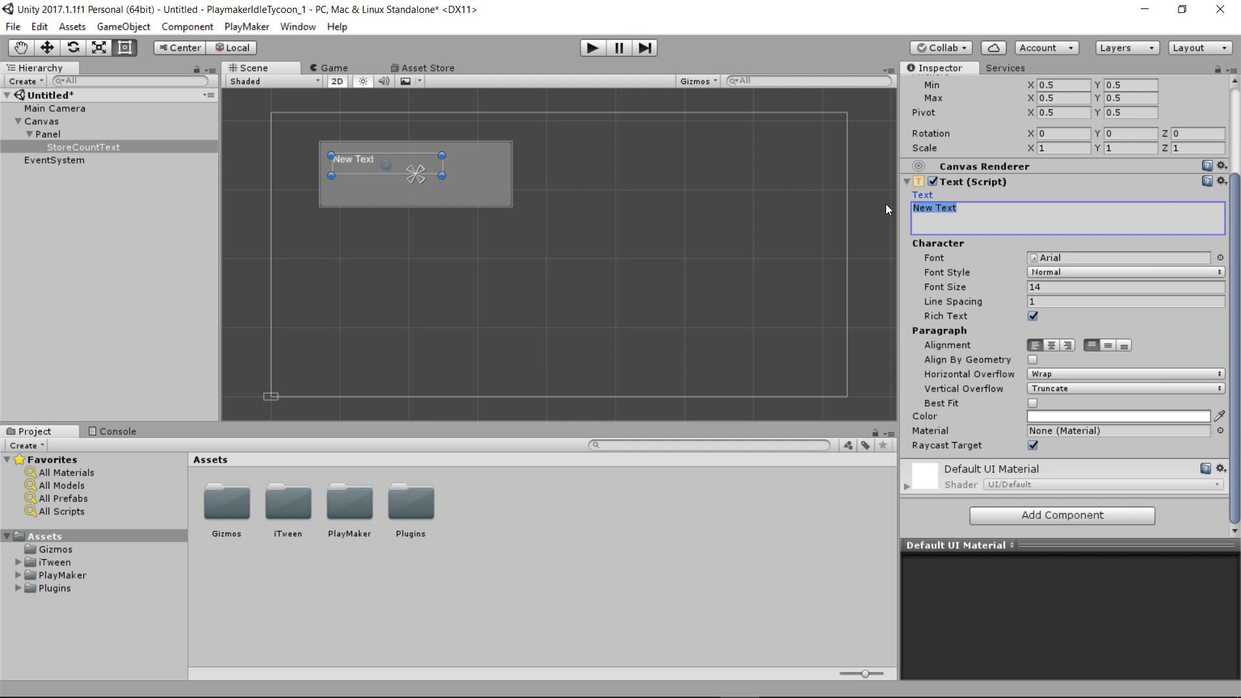
pyautogui.press('BackSpace')
pyautogui.write('[X]')
pyautogui.click(1041, 288)
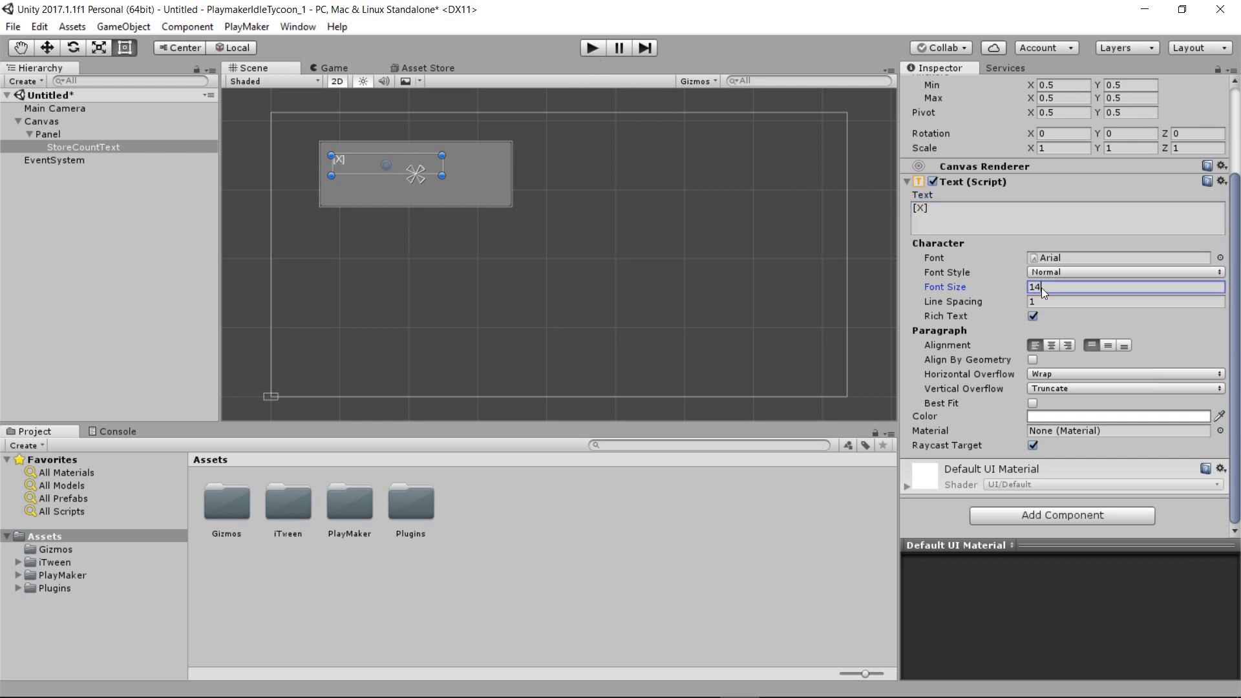
pyautogui.write('24')
# Step: Reposition the [X] text to about X -36, Y 8 in the panel and test-run the game
pyautogui.moveTo(363, 169); pyautogui.dragTo(375, 177)
pyautogui.click(593, 48)
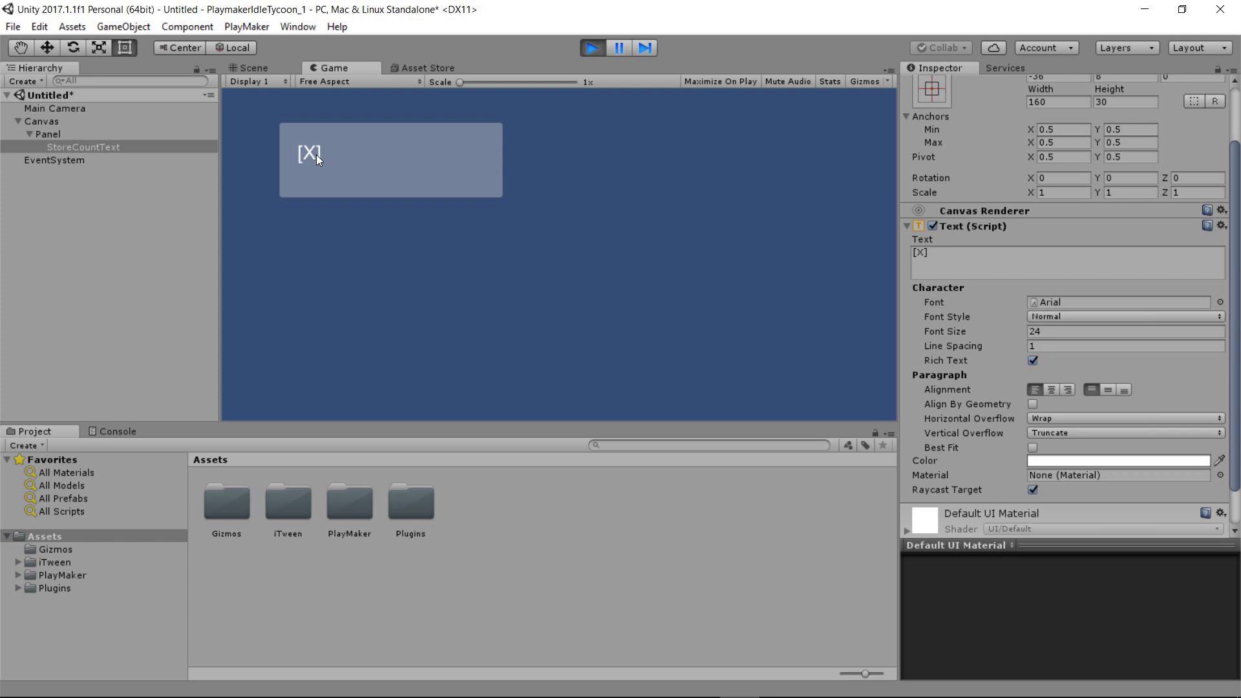
pyautogui.click(592, 48)
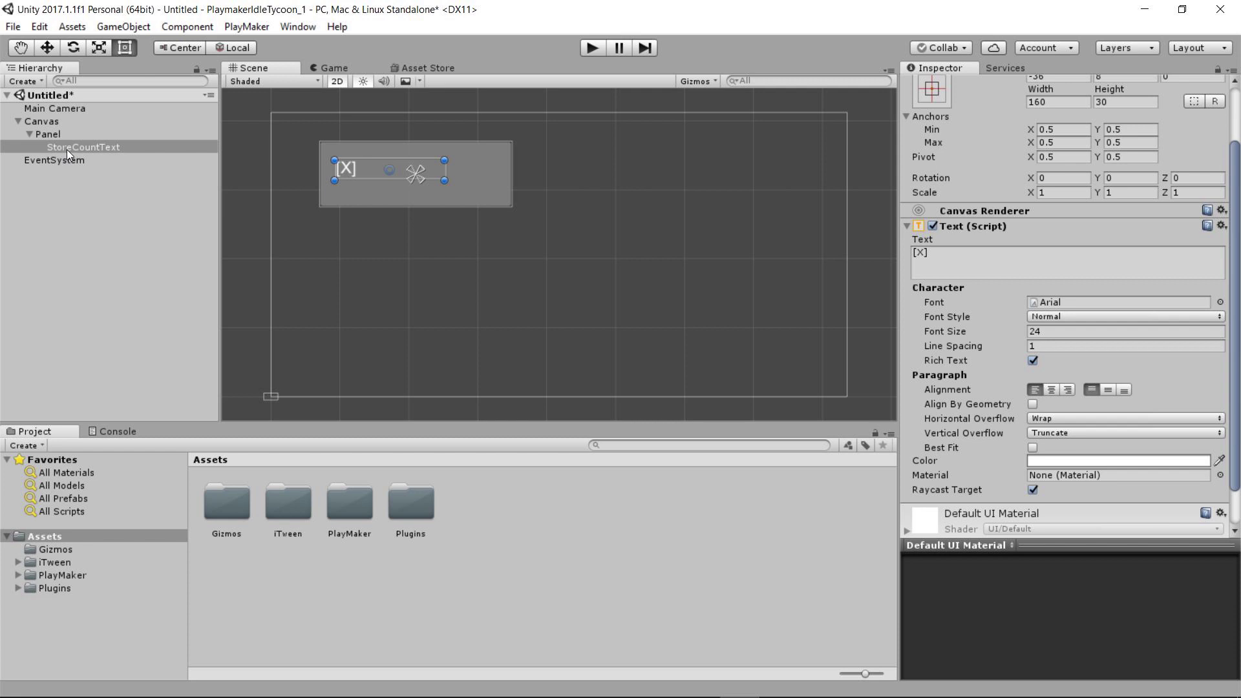
# Step: Add a UI Button inside the panel, about 99 wide and 30 high, at about X 49, Y 8
pyautogui.click(47, 135)
pyautogui.rightClick(47, 135)
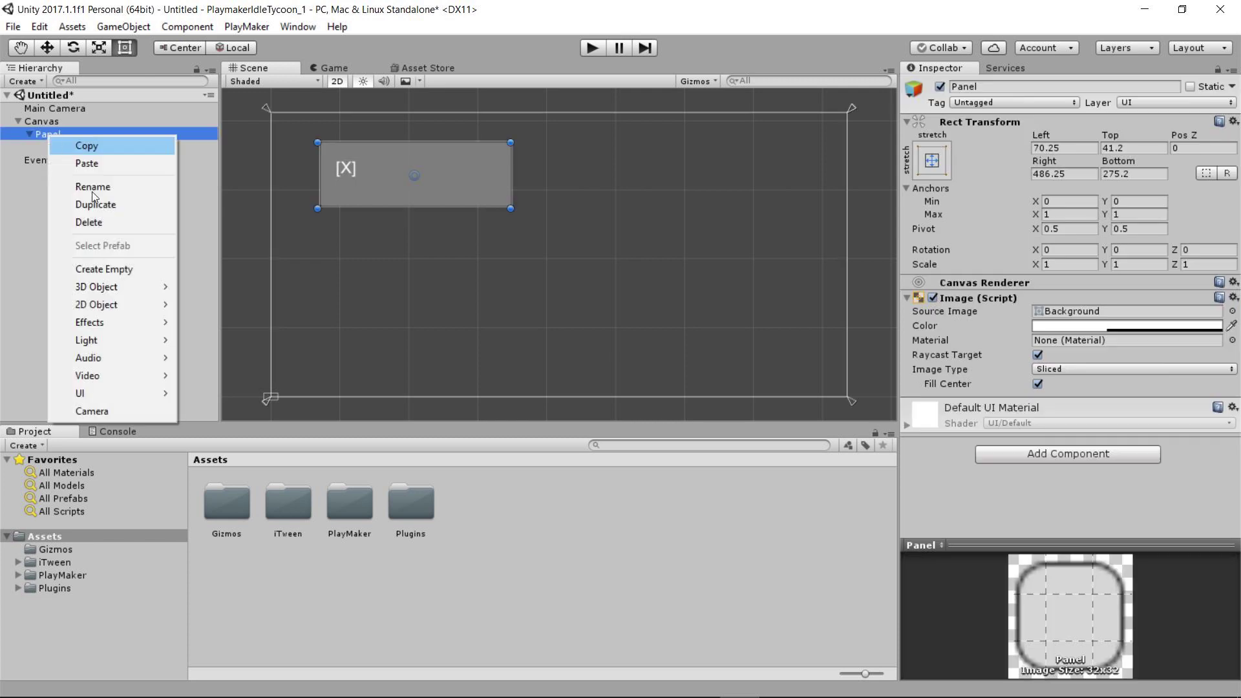
pyautogui.moveTo(111, 395)
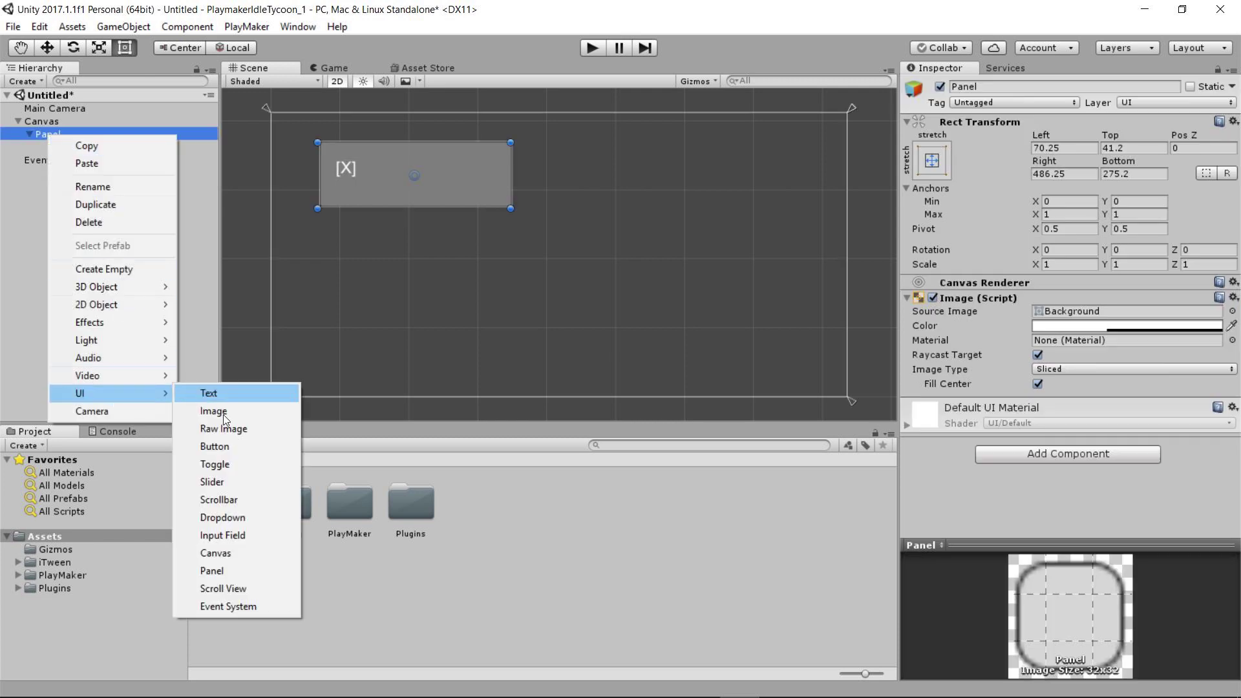
pyautogui.click(213, 446)
pyautogui.moveTo(455, 176)
pyautogui.mouseDown()
pyautogui.moveTo(494, 166)
pyautogui.moveTo(470, 168)
pyautogui.moveTo(494, 177)
pyautogui.moveTo(455, 176)
pyautogui.mouseUp()
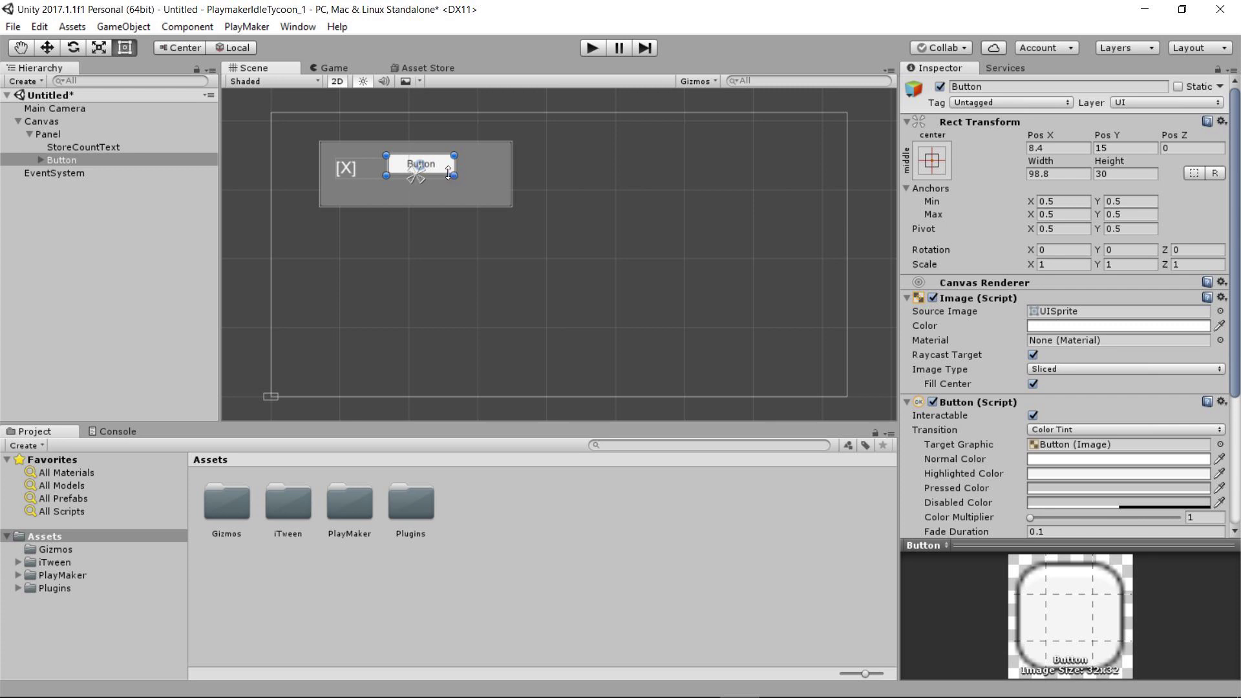
pyautogui.moveTo(449, 169); pyautogui.dragTo(473, 172)
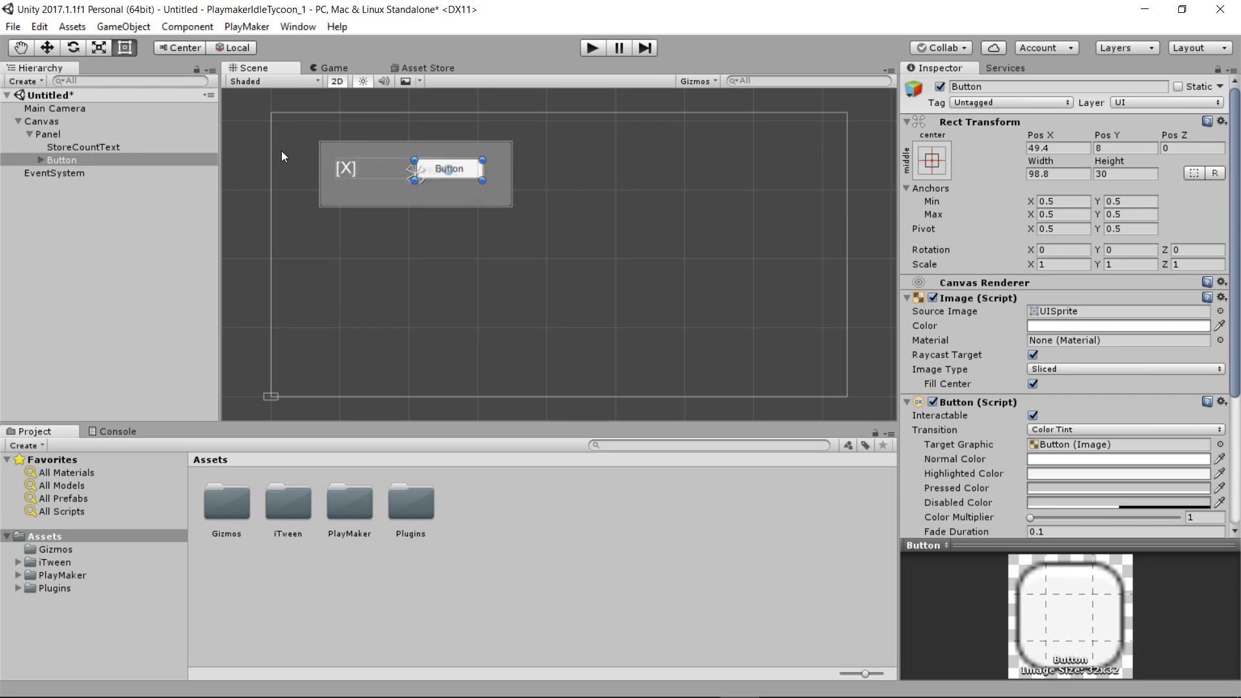
# Step: Change the button's label text to Buy
pyautogui.click(41, 160)
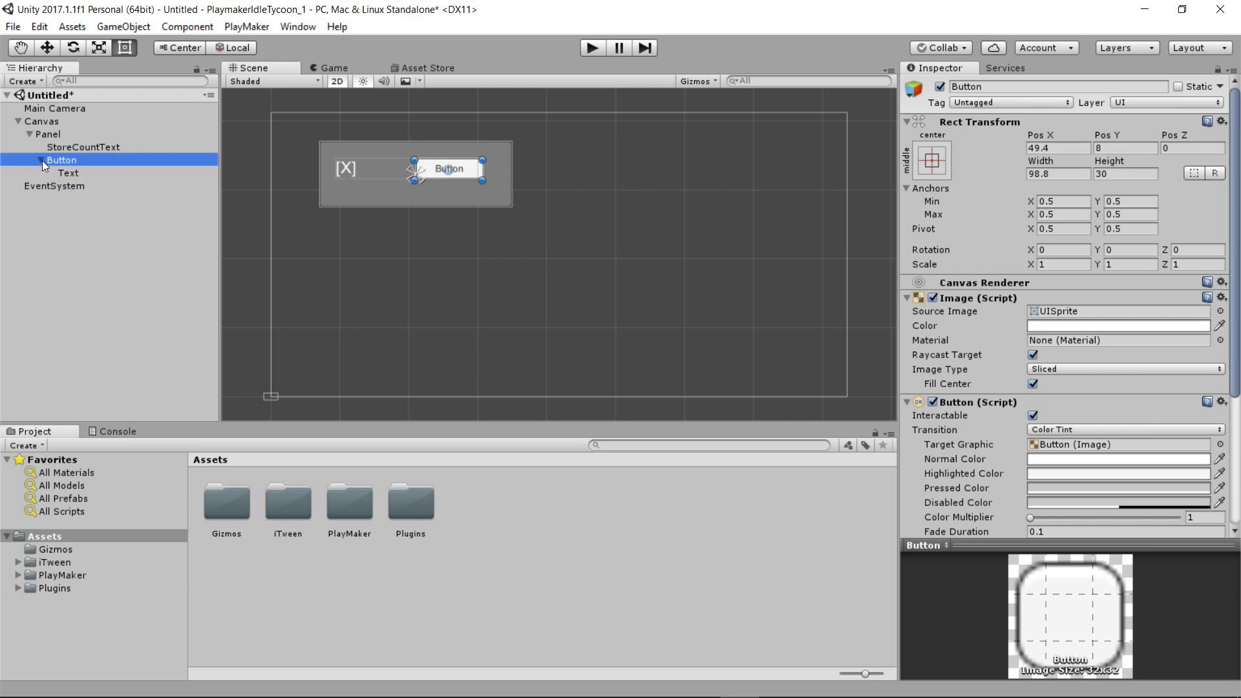
pyautogui.click(69, 174)
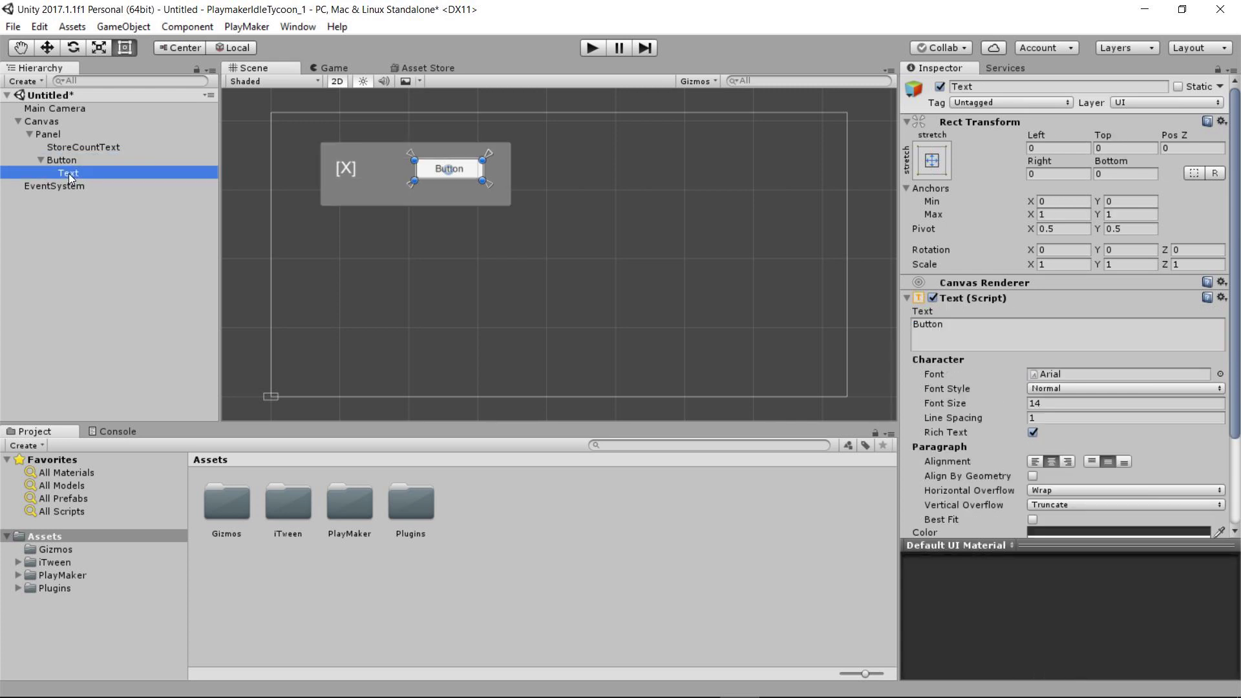
pyautogui.click(926, 329)
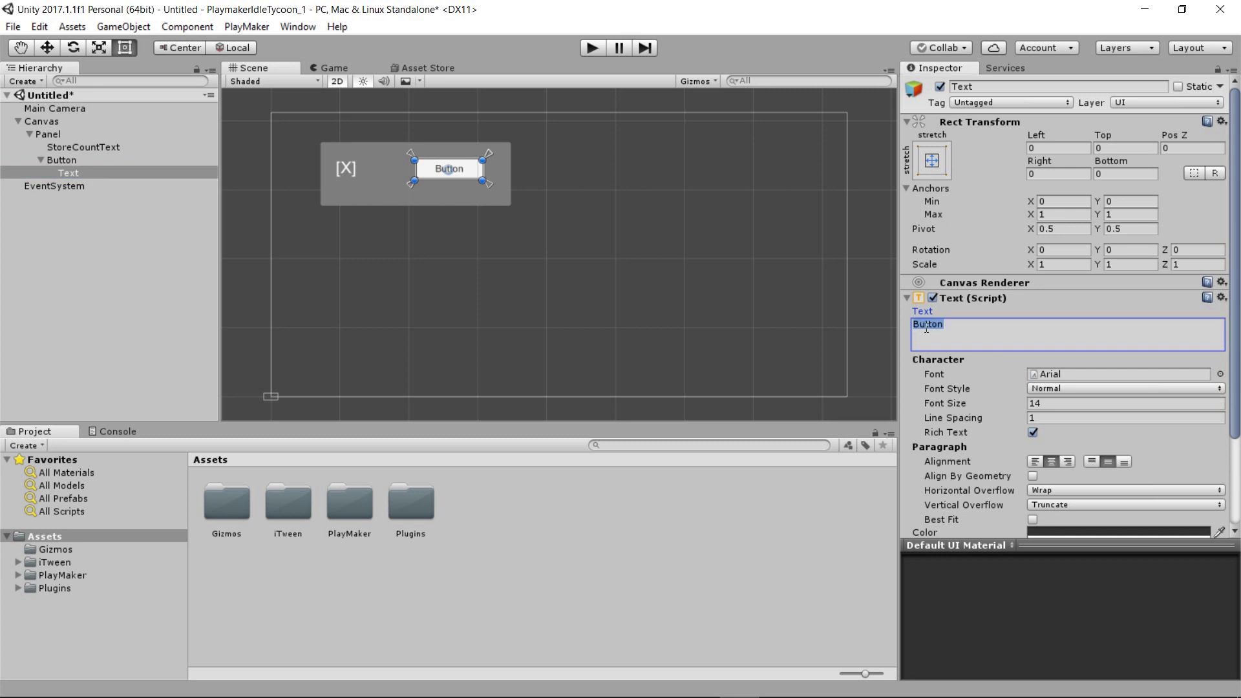
pyautogui.write('Buy')
pyautogui.moveTo(464, 169); pyautogui.dragTo(464, 176)
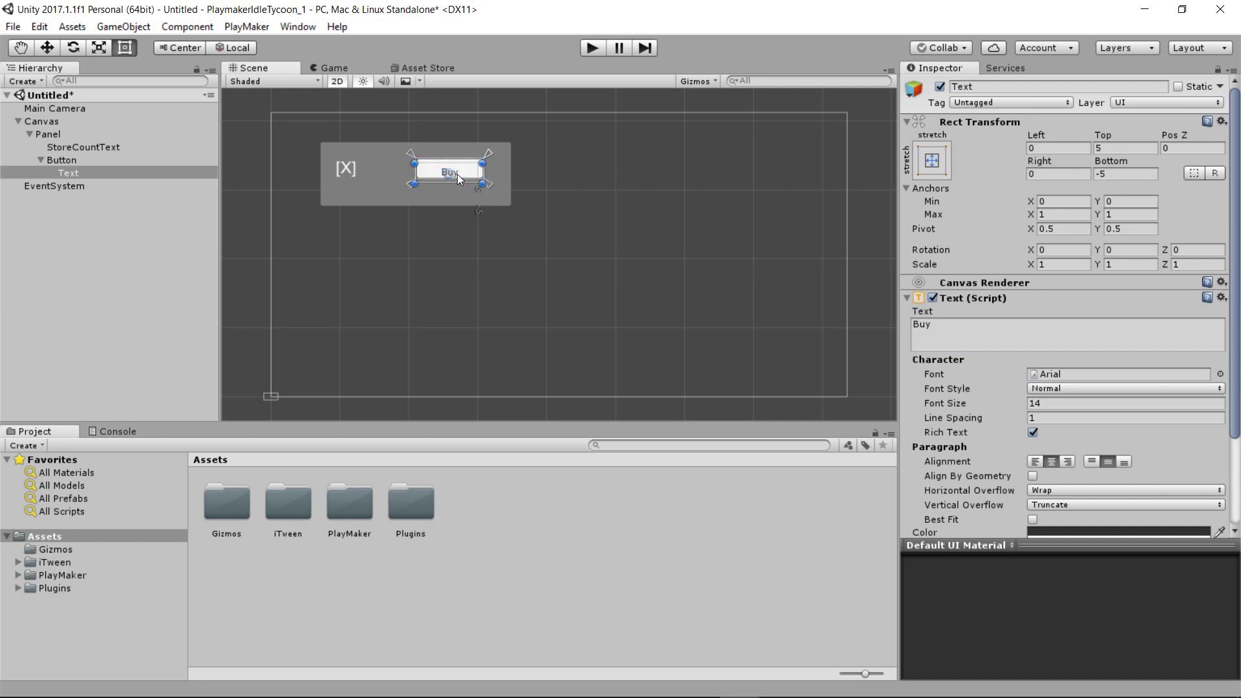
# Step: Move the Buy button right to about X 64, keeping Y at 8, and test-run the game
pyautogui.click(68, 163)
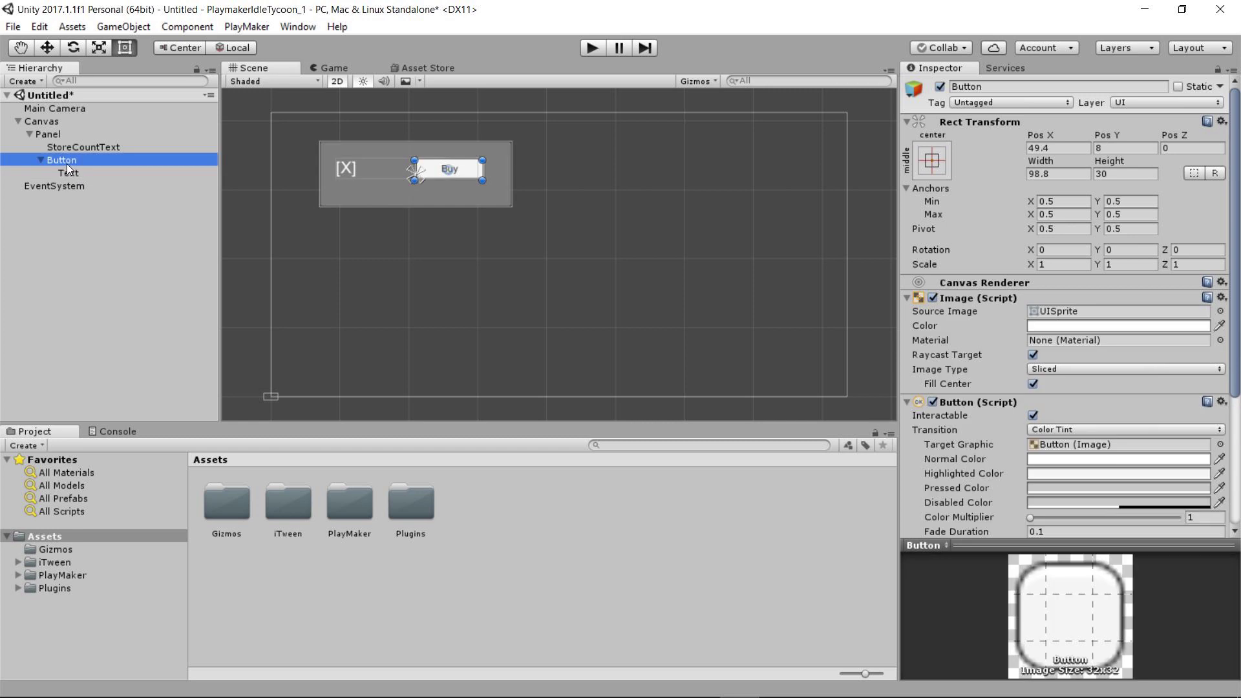
pyautogui.moveTo(471, 173)
pyautogui.mouseDown()
pyautogui.moveTo(439, 168)
pyautogui.moveTo(477, 173)
pyautogui.mouseUp()
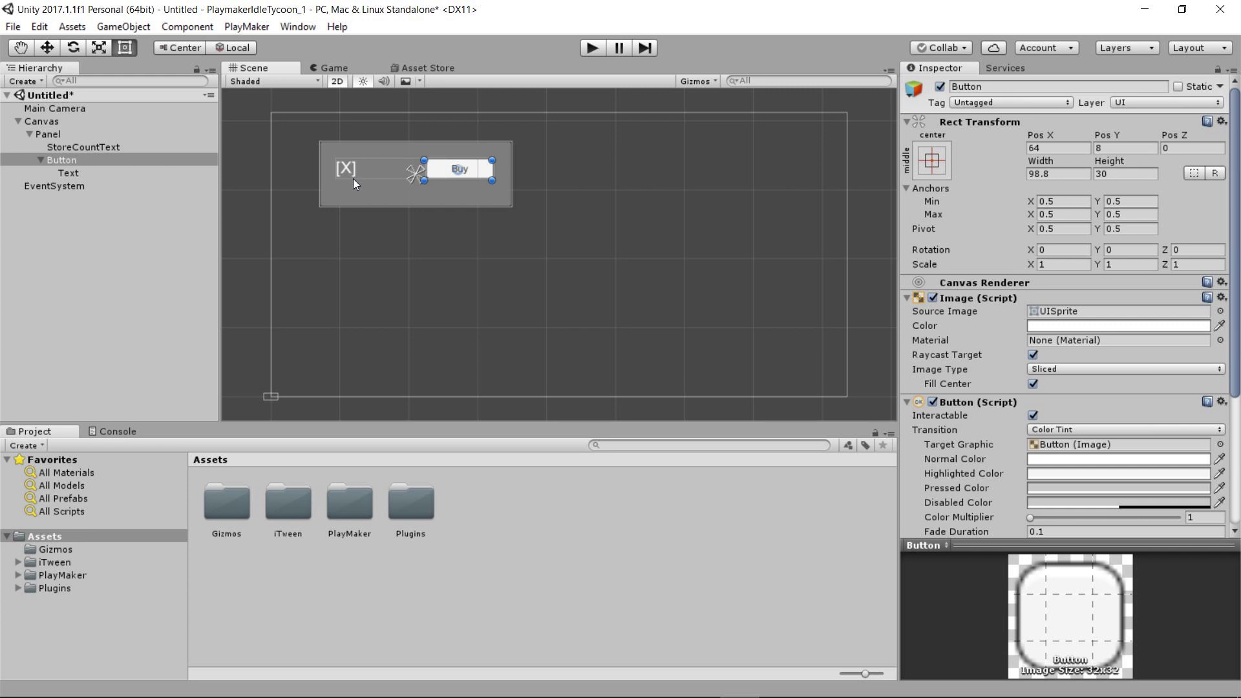
pyautogui.click(592, 48)
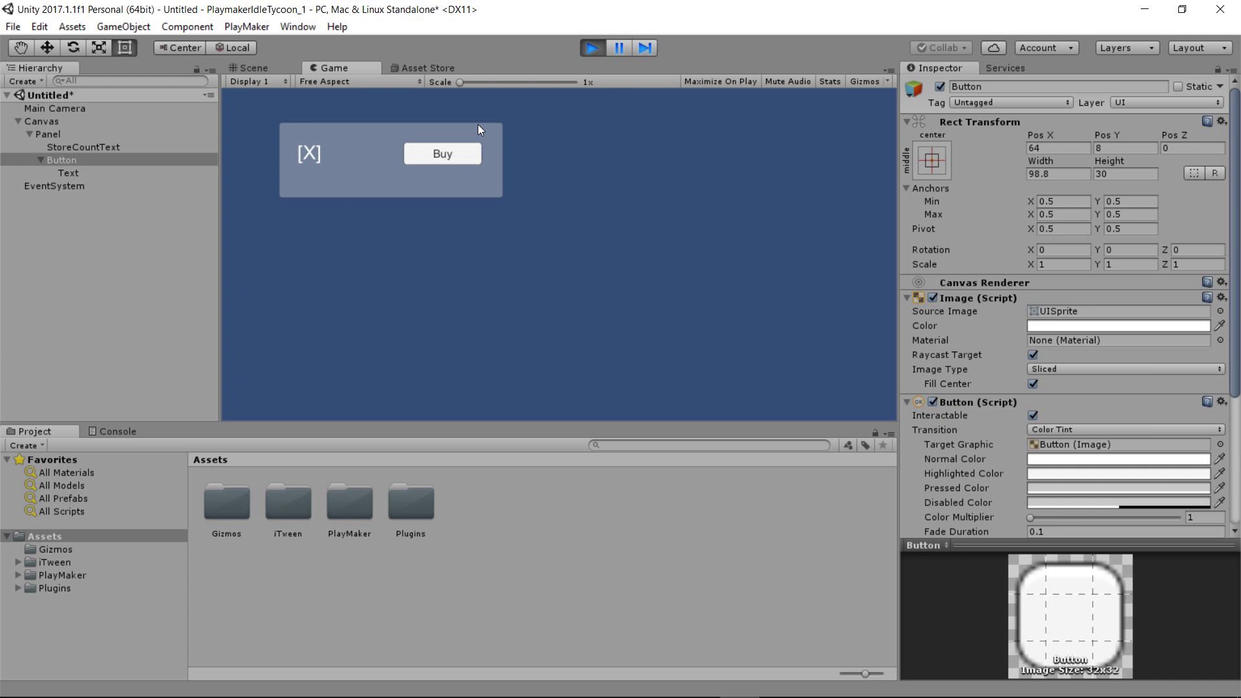
pyautogui.click(591, 49)
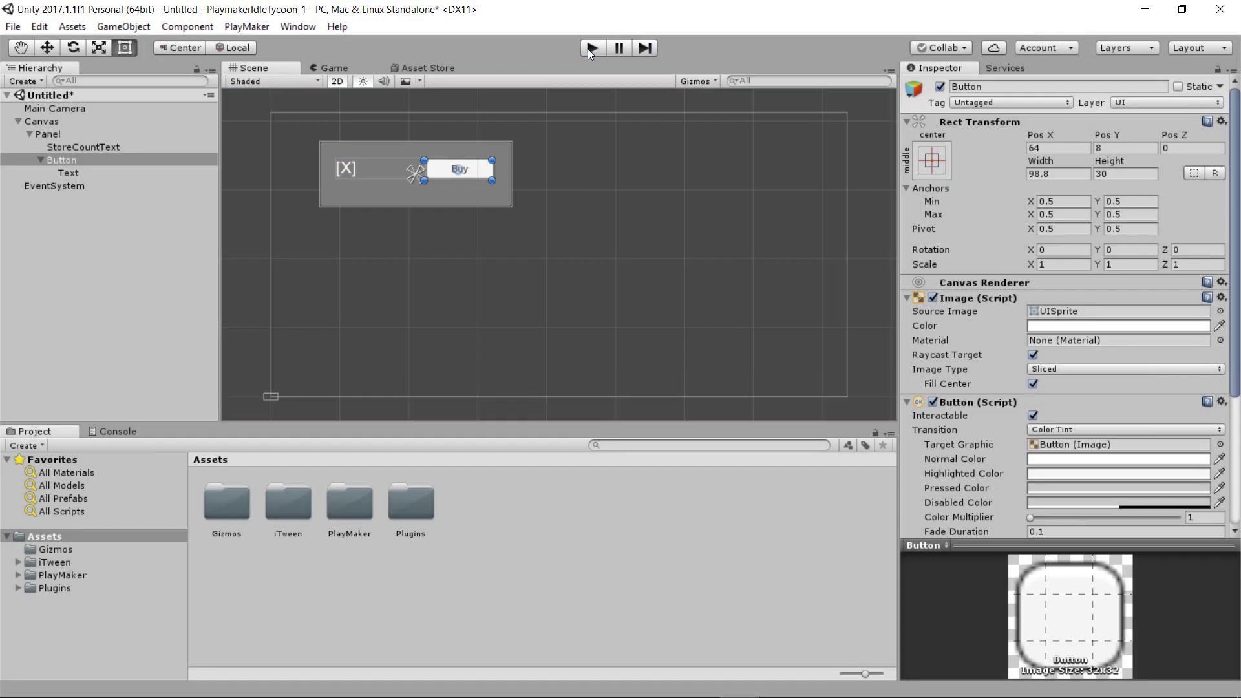